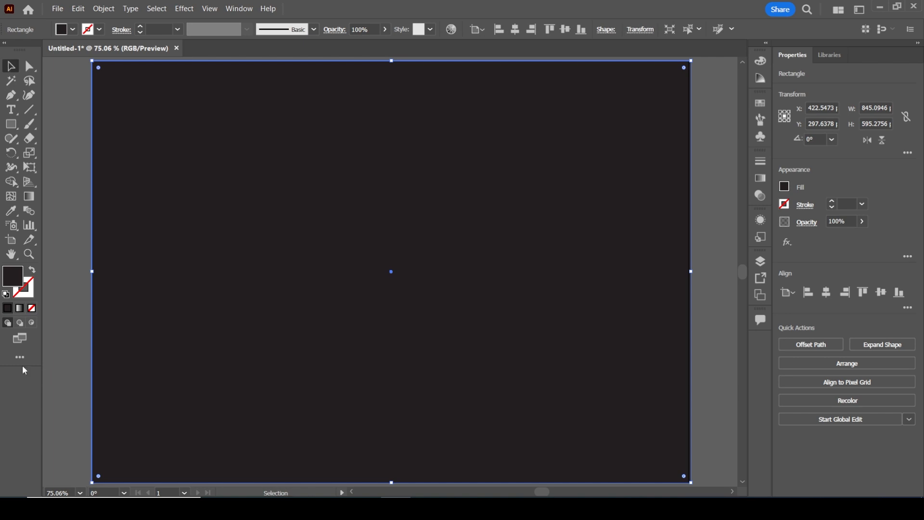
Fill the background rectangle with pure black and lock it in place.
double_click(11, 285)
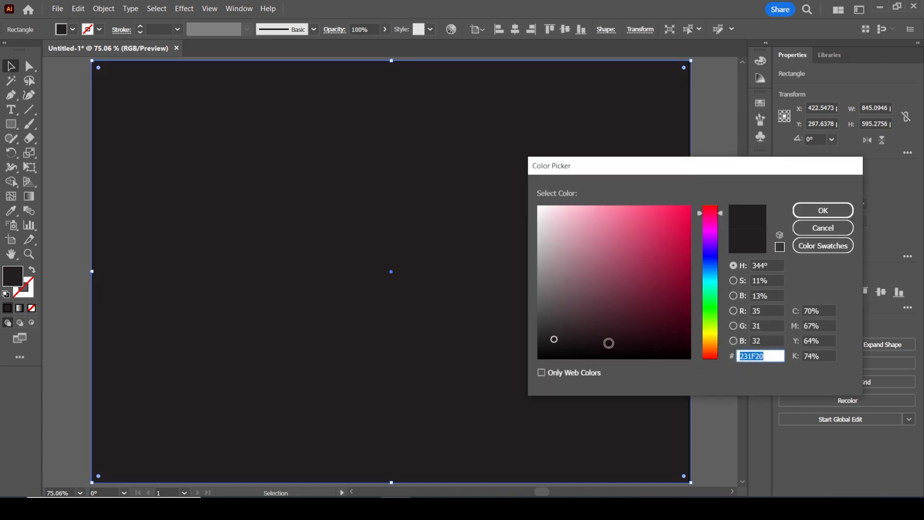
left_click_drag(674, 349, 736, 388)
left_click(824, 210)
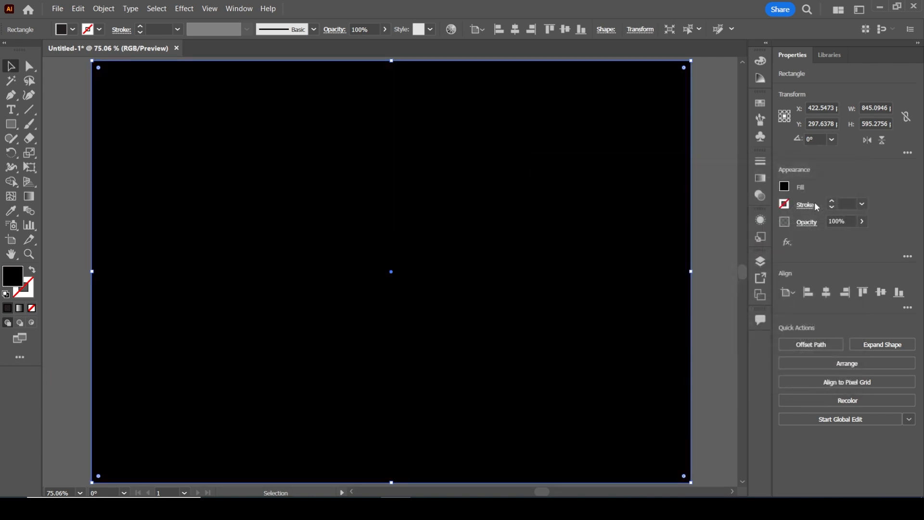
left_click(103, 9)
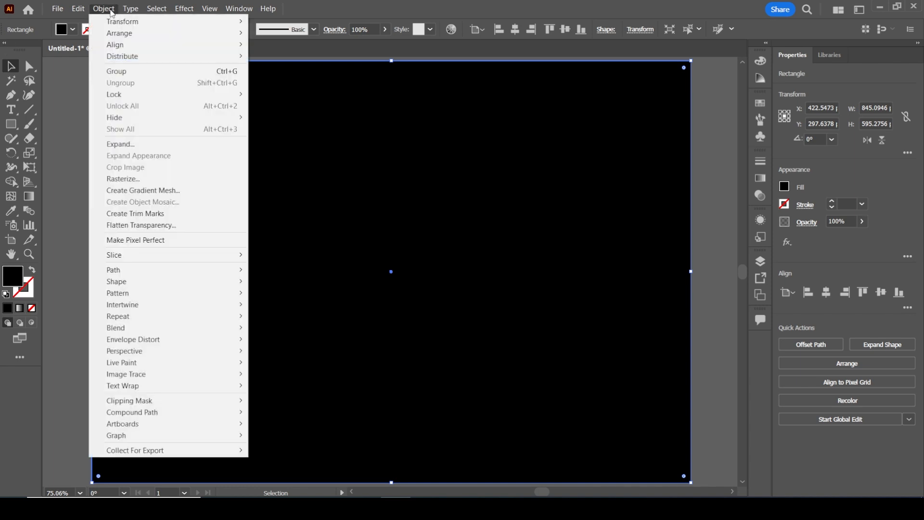
mouse_move(130, 100)
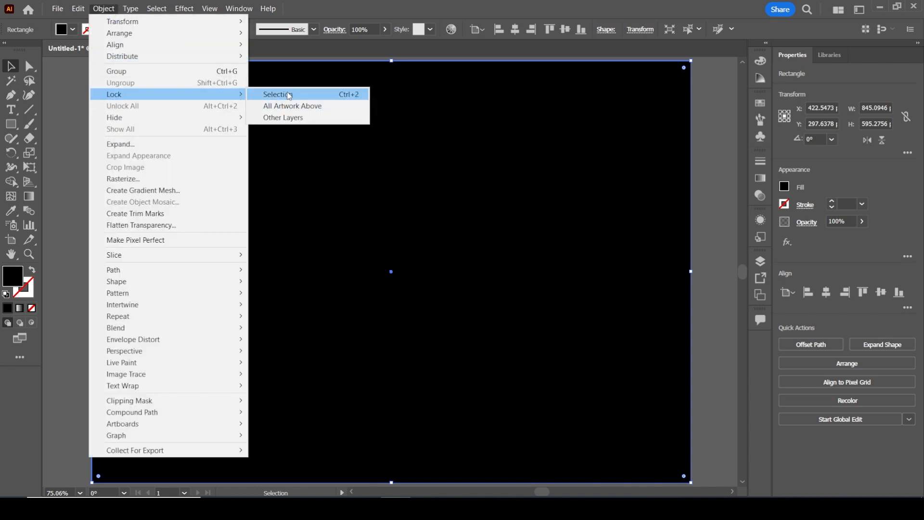
left_click(288, 95)
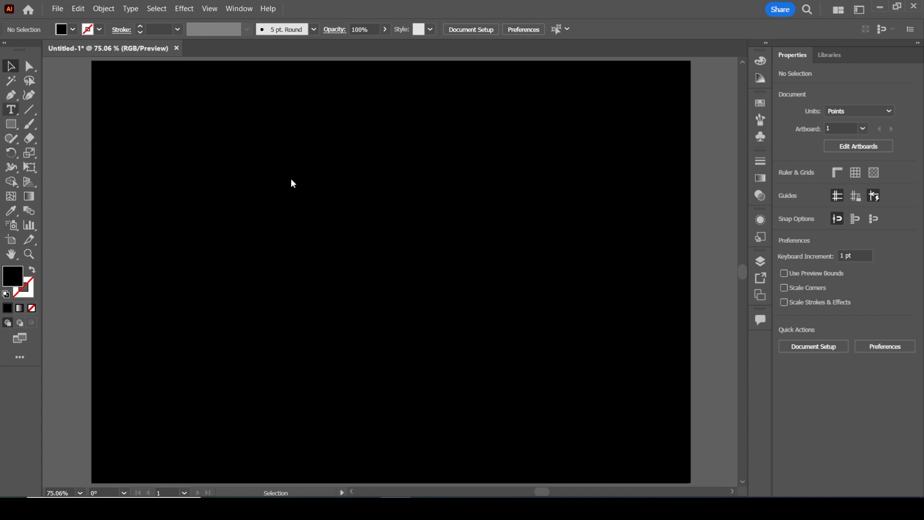
Add a point text object reading "Thank You Guys" on the artboard, with each word on its own line.
left_click(311, 168)
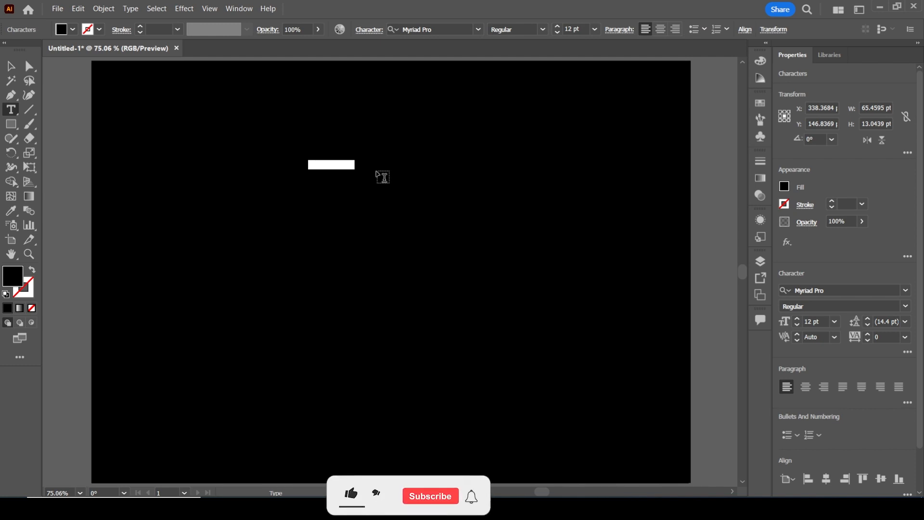
key("BackSpace")
type("TEXT")
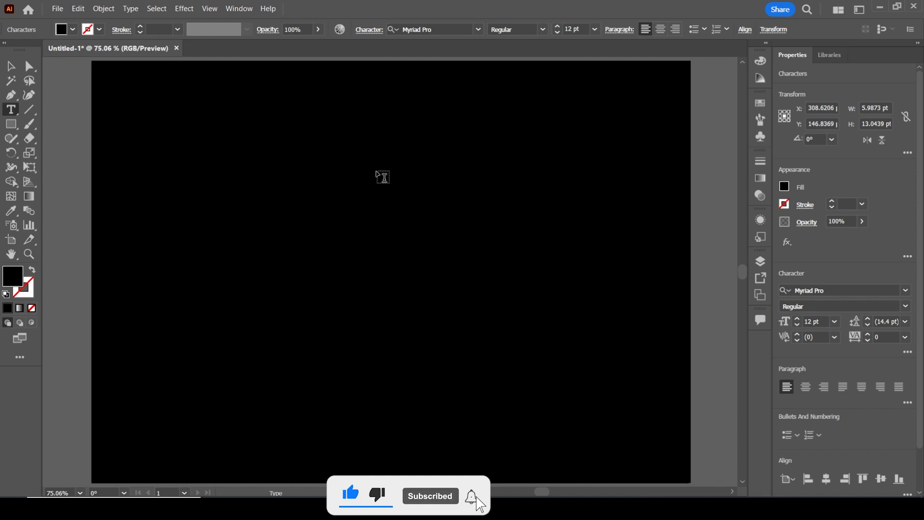
key("Return")
type("TEX")
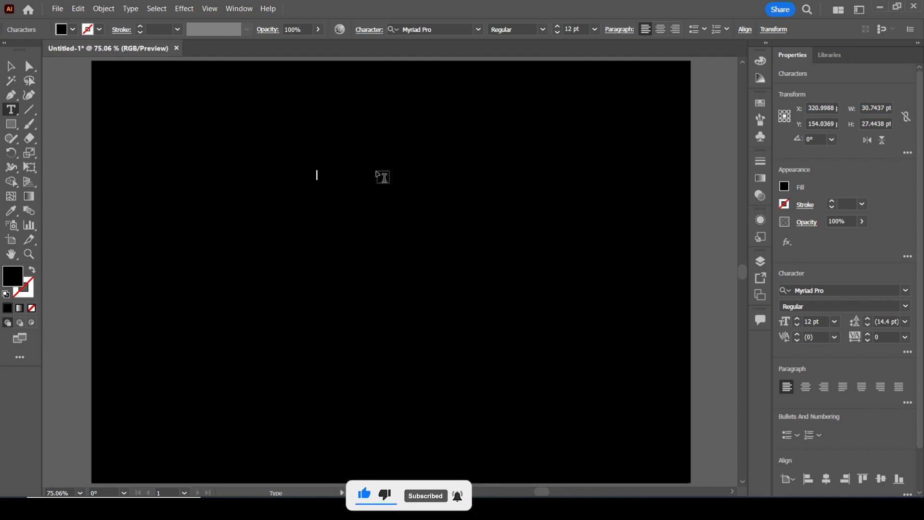
type("T")
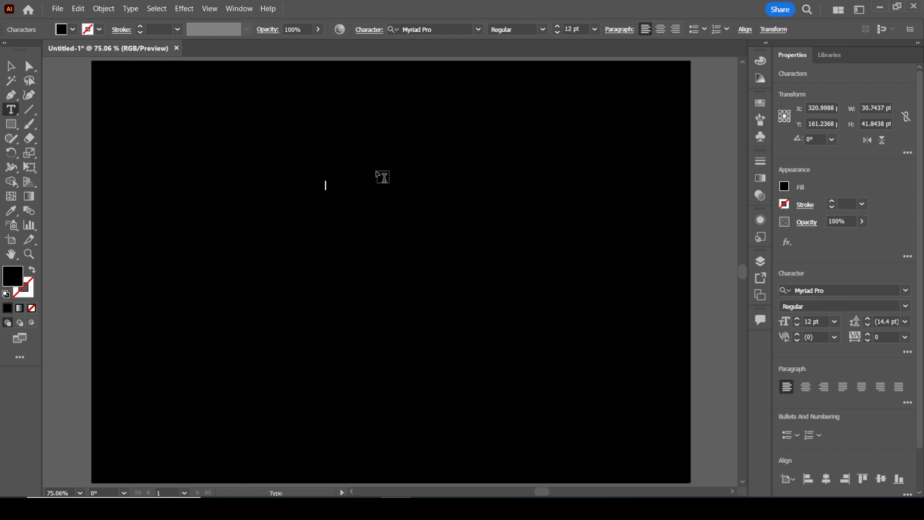
Change the fill colour of all the "Thank You Guys" text to orange.
key("ctrl+a")
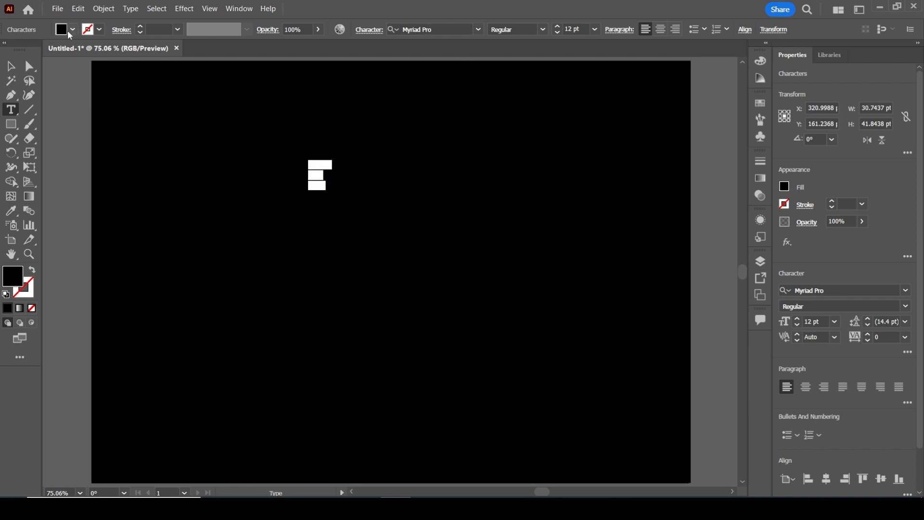
left_click(73, 30)
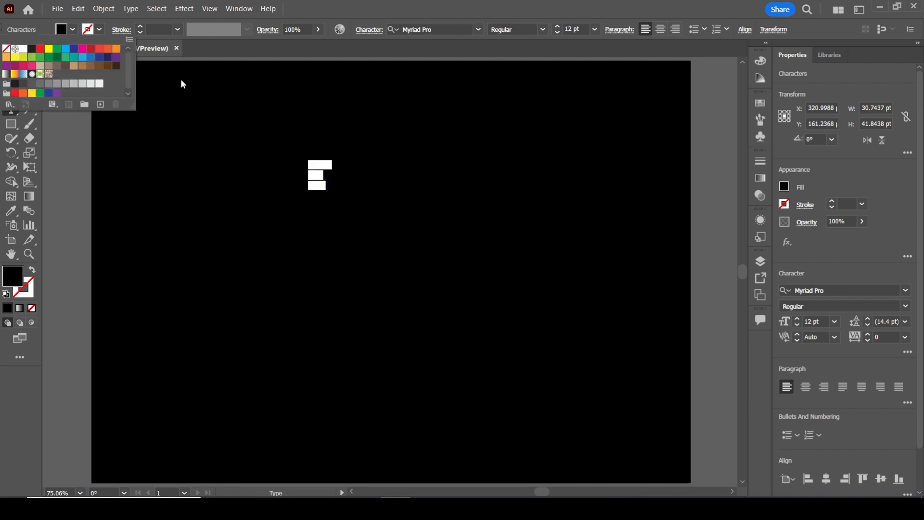
left_click(116, 50)
left_click(385, 48)
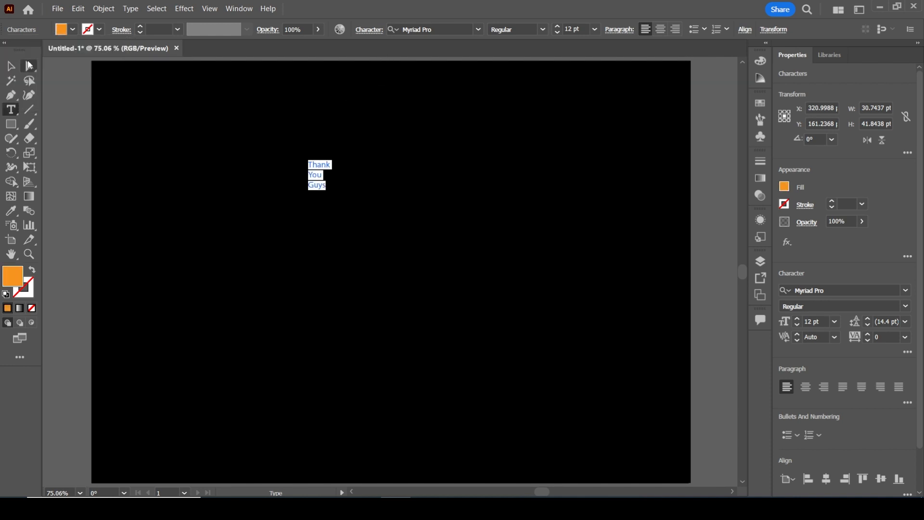
Scale the text up to about 425 × 579 pt and move it to the artboard's upper-left corner.
left_click(13, 65)
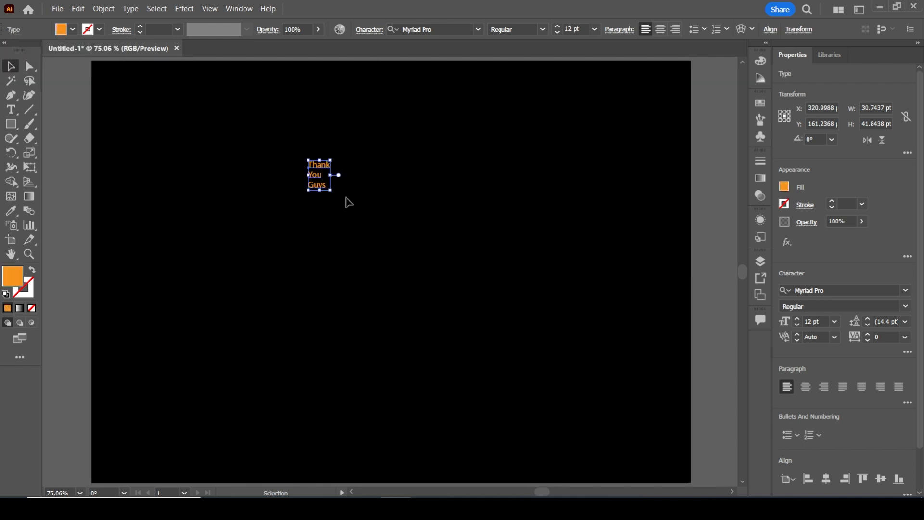
left_click_drag(331, 192, 563, 443)
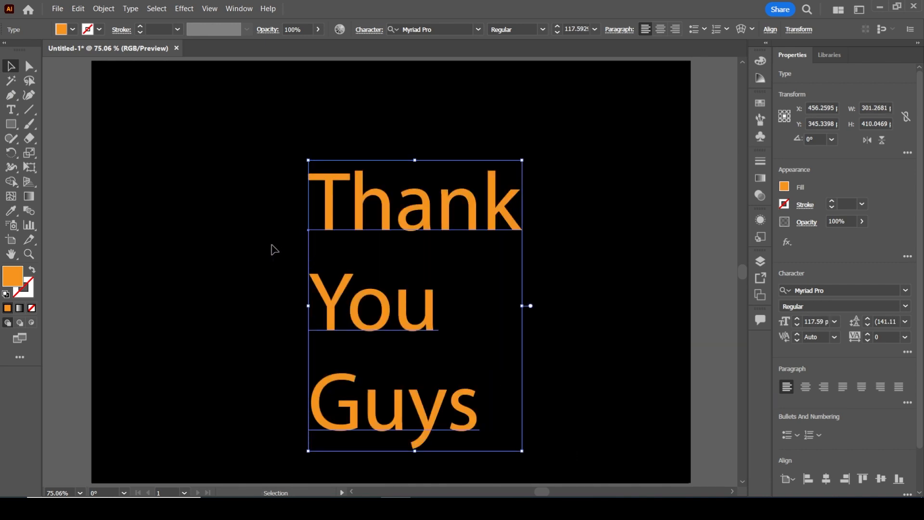
left_click_drag(387, 208, 182, 109)
left_click_drag(319, 353, 446, 476)
Change the font of the text to Yink Regular.
left_click(479, 30)
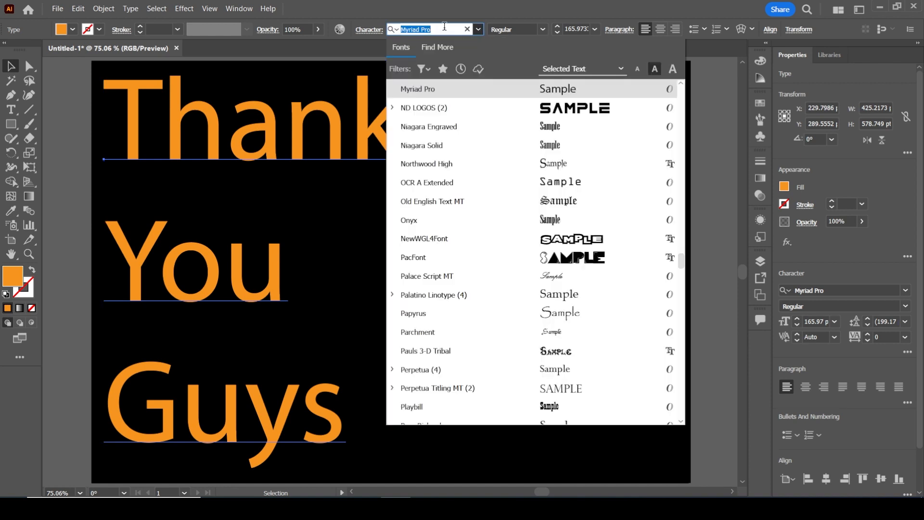
type("yink")
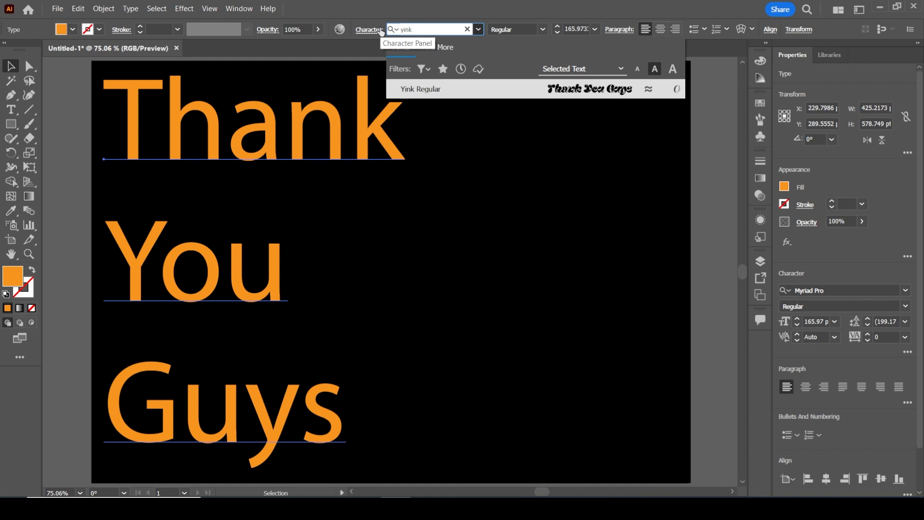
key("Return")
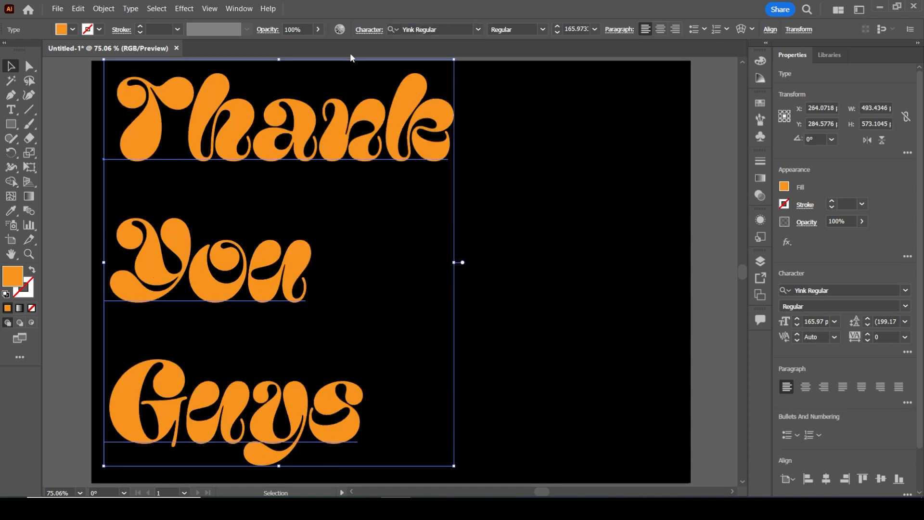
Centre-align the three lines of text and move the block back over the left part of the artboard.
left_click(661, 30)
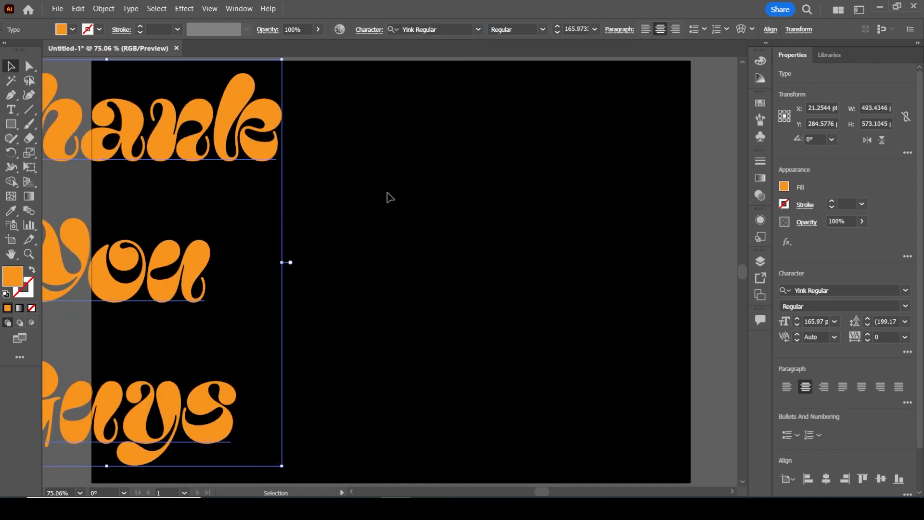
left_click_drag(241, 269, 344, 266)
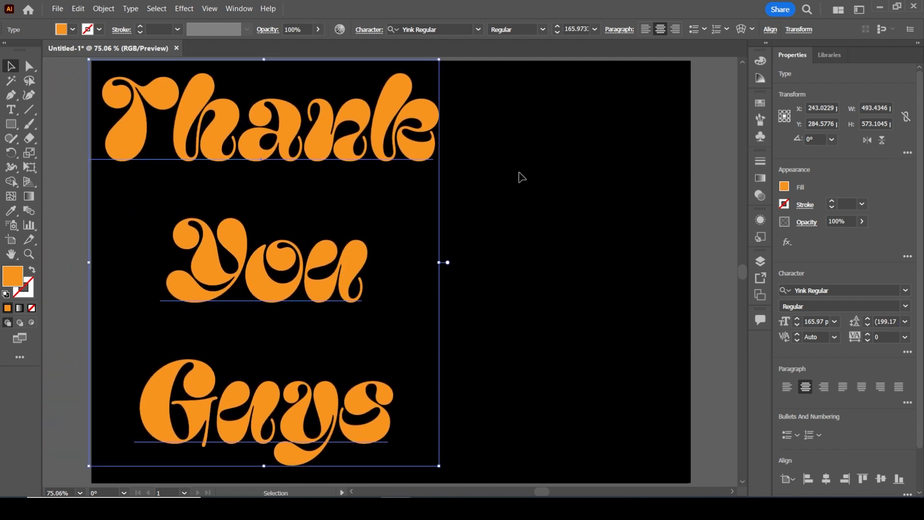
left_click(534, 171)
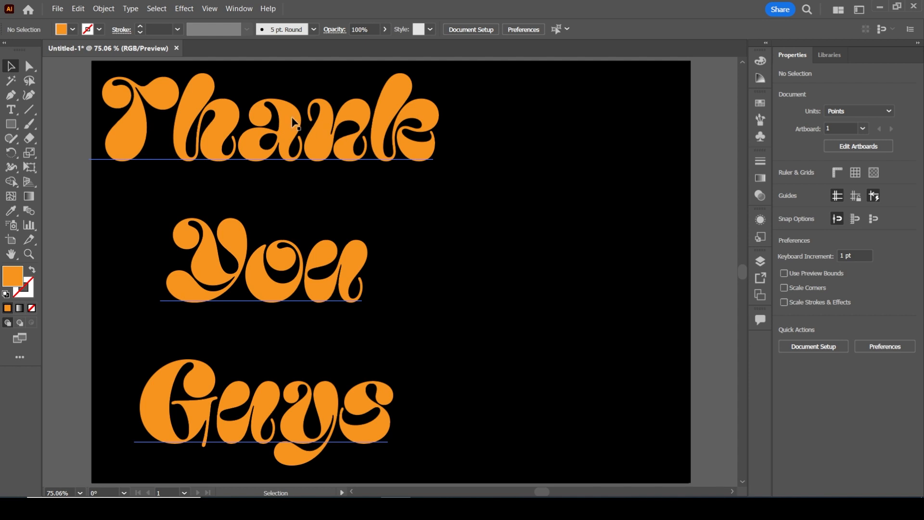
left_click_drag(291, 117, 289, 121)
key("ctrl")
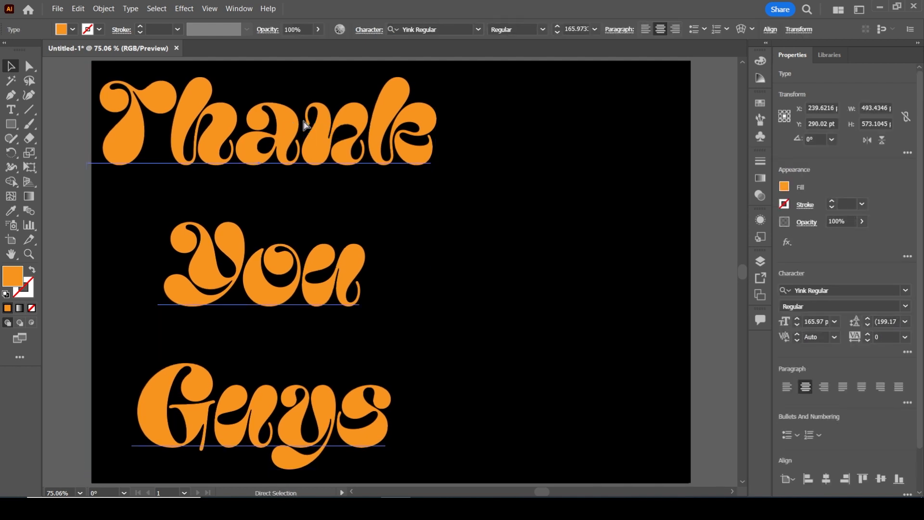
key("ctrl")
Tighten the line spacing of the text by setting its leading to 142 pt.
left_click(868, 318)
left_click(868, 318)
left_click(868, 319)
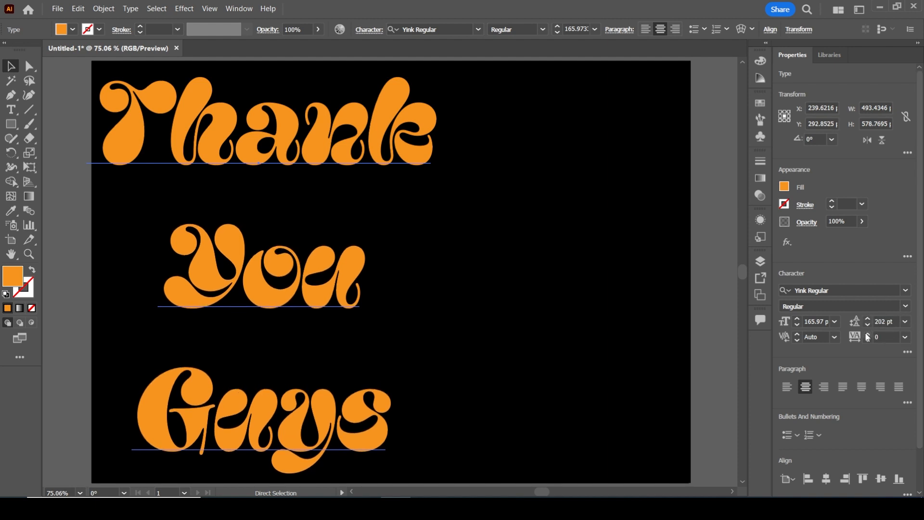
left_click(868, 325)
left_click(867, 326)
left_click(868, 325)
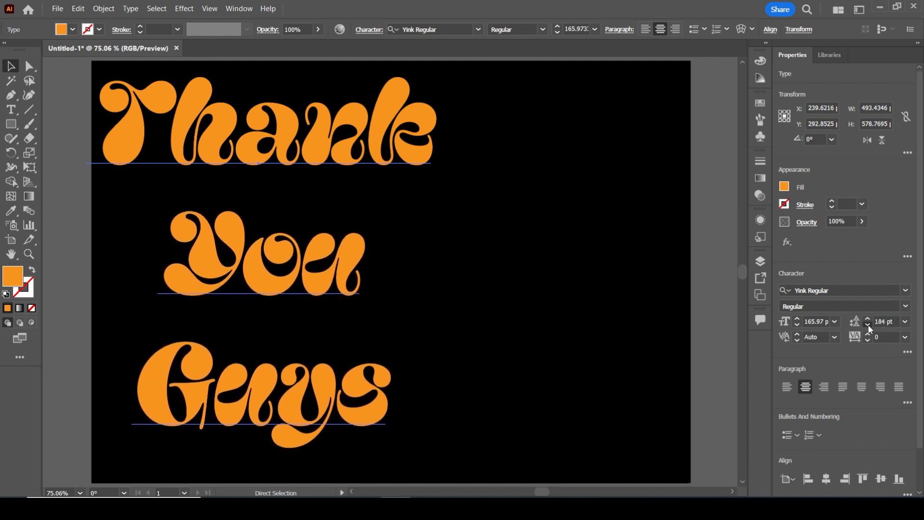
left_click(868, 325)
left_click(868, 326)
left_click(868, 325)
left_click(868, 325)
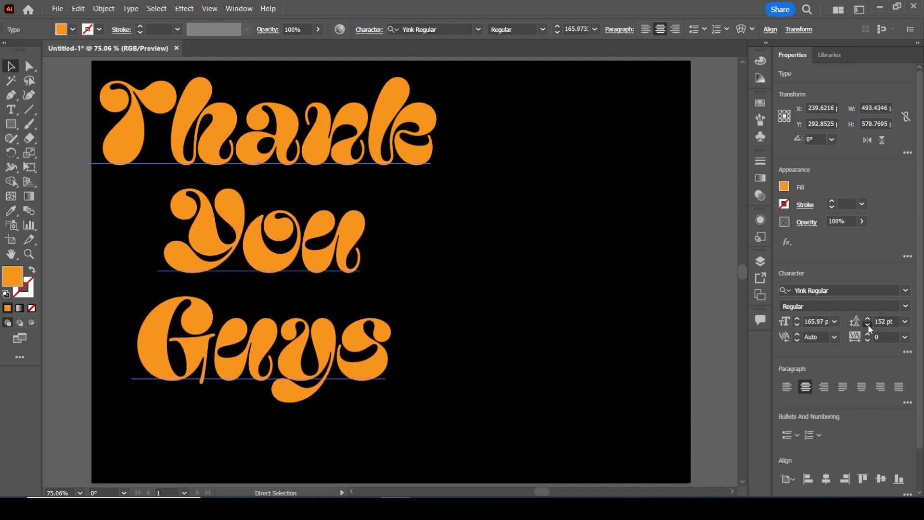
left_click(868, 326)
left_click(868, 325)
left_click(868, 325)
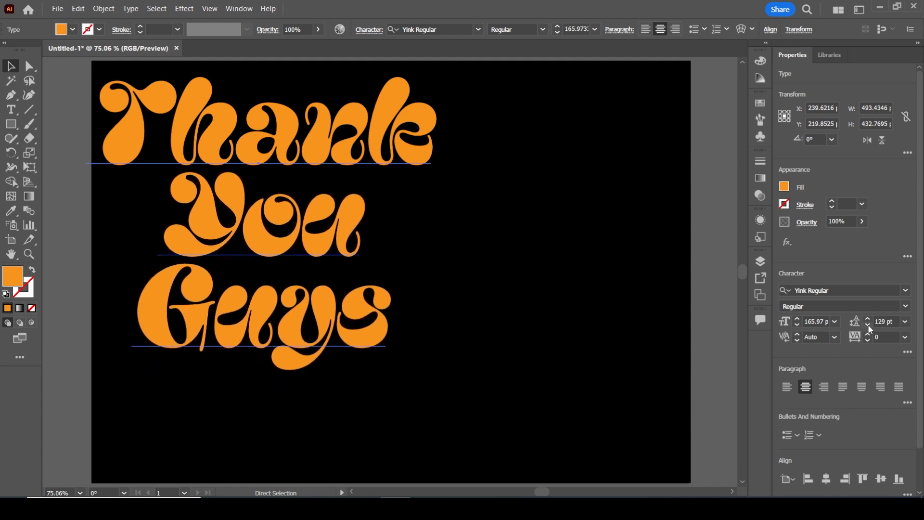
left_click(868, 318)
left_click(868, 319)
left_click(868, 319)
left_click(868, 319)
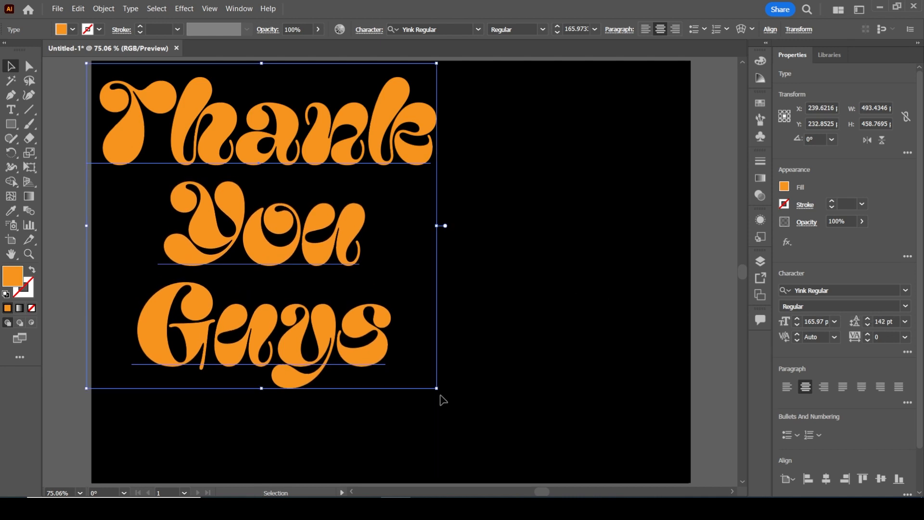
Enlarge the text block to about 624 × 580 pt so it nearly spans the artboard's height, leaving it deselected.
left_click_drag(437, 388, 530, 476)
left_click(625, 270)
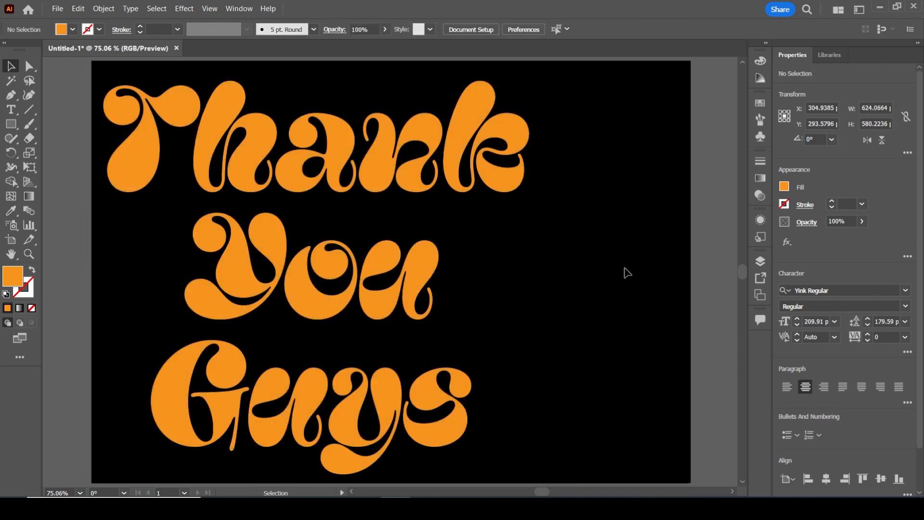
Apply the 3D Extrude effect to the "Thank You Guys" text.
left_click(184, 9)
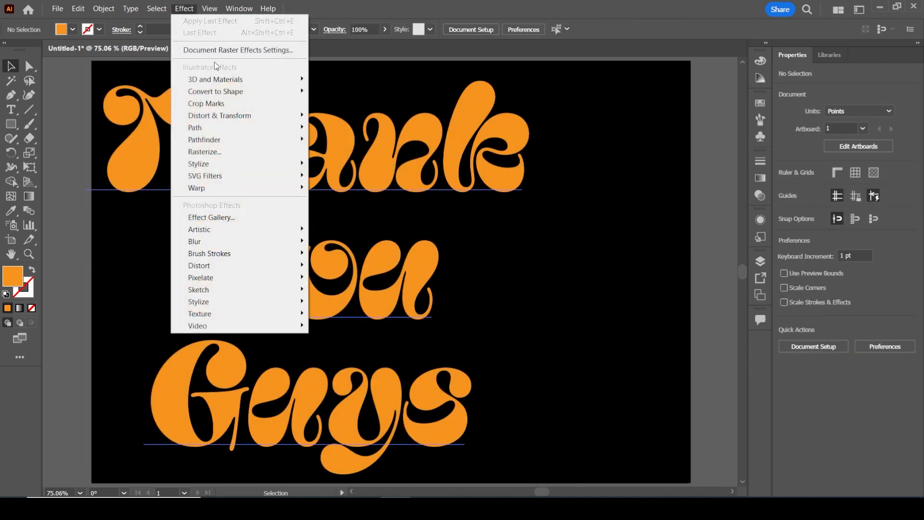
mouse_move(215, 79)
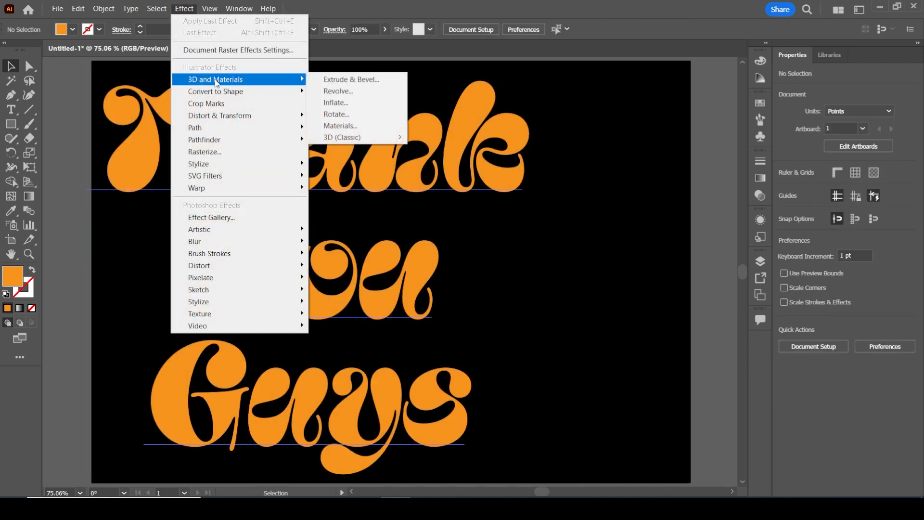
left_click(370, 80)
left_click(431, 161)
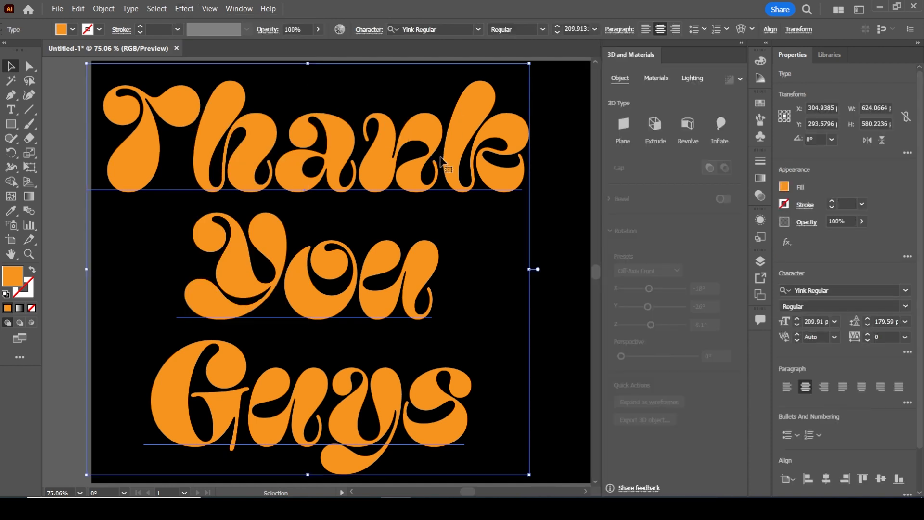
left_click(658, 128)
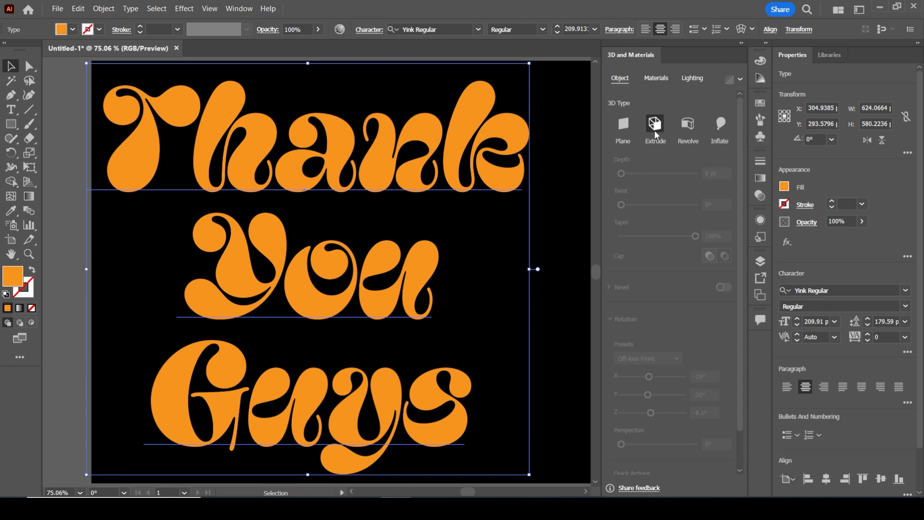
left_click(655, 133)
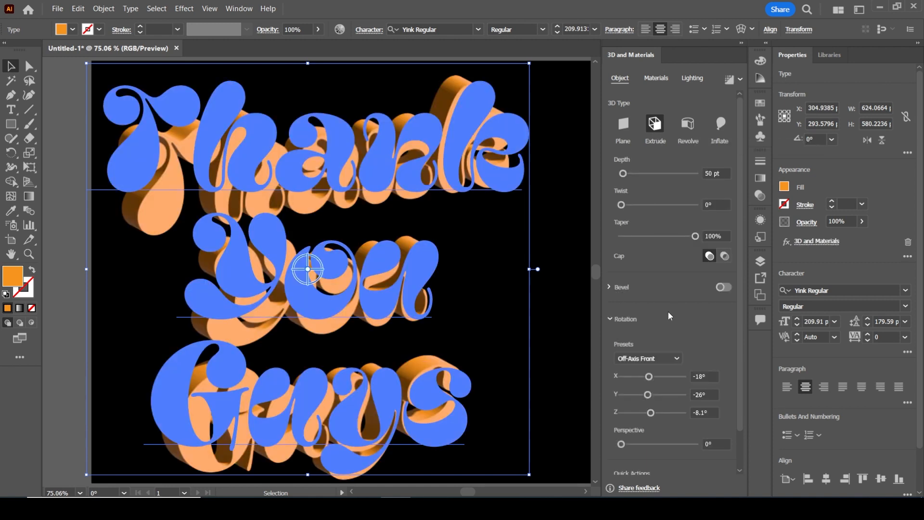
Set the rotation preset of the extruded text to Front.
left_click_drag(737, 268, 740, 337)
left_click(655, 314)
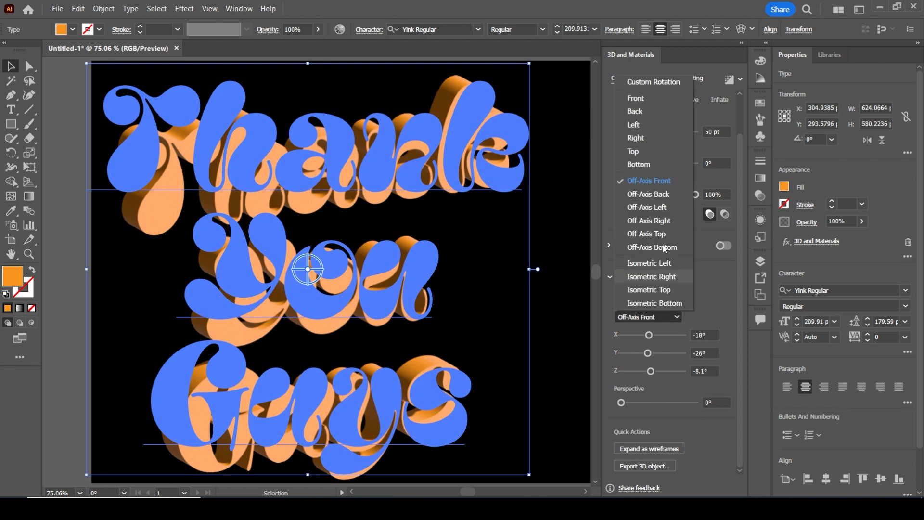
left_click(637, 97)
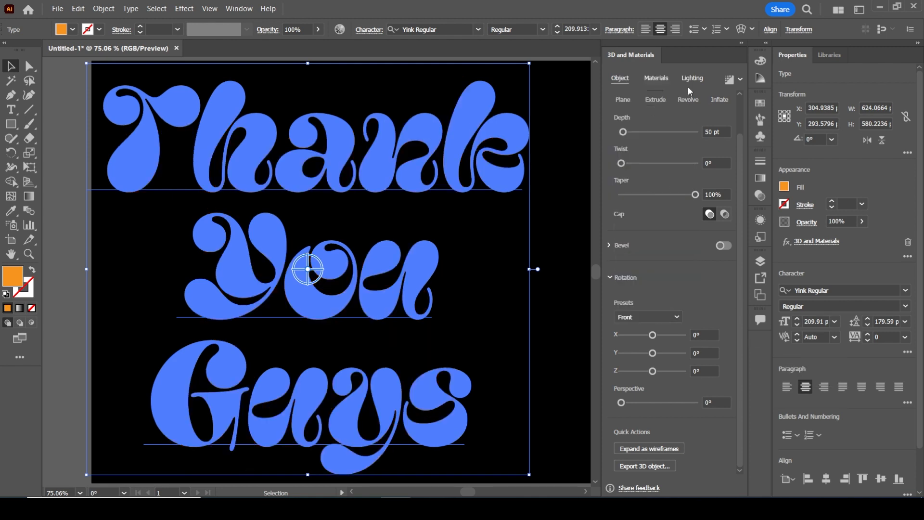
Set the default material's metallic value to 0.15 and its roughness to 0.16 on the "Thank You Guys" text.
left_click(656, 78)
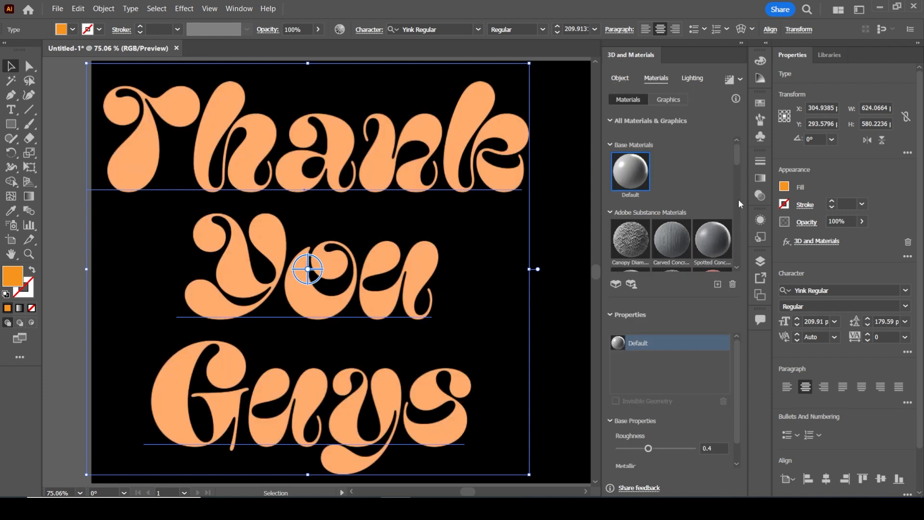
scroll(736, 392, "down", 1)
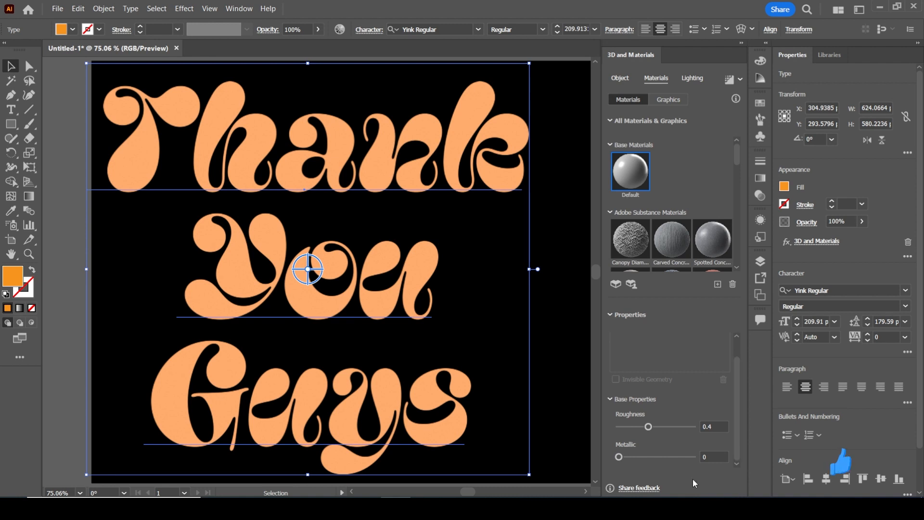
left_click_drag(619, 457, 631, 459)
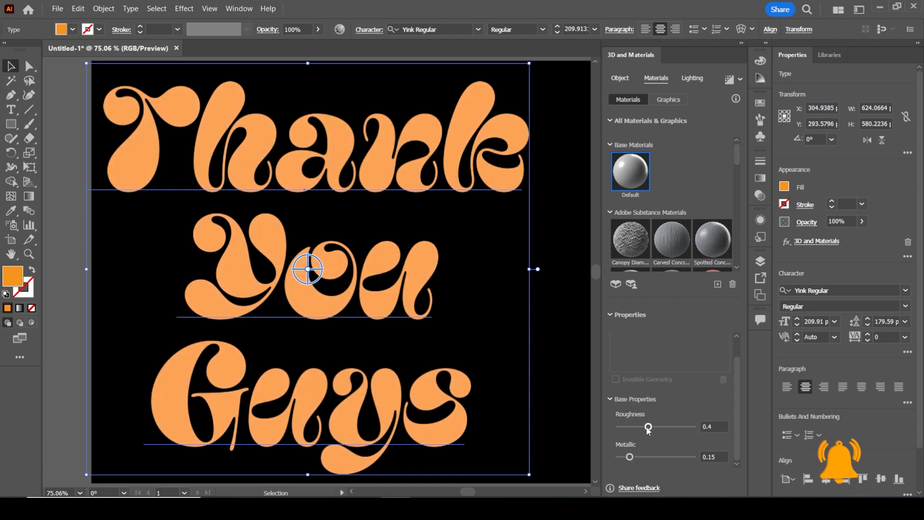
left_click_drag(649, 427, 628, 429)
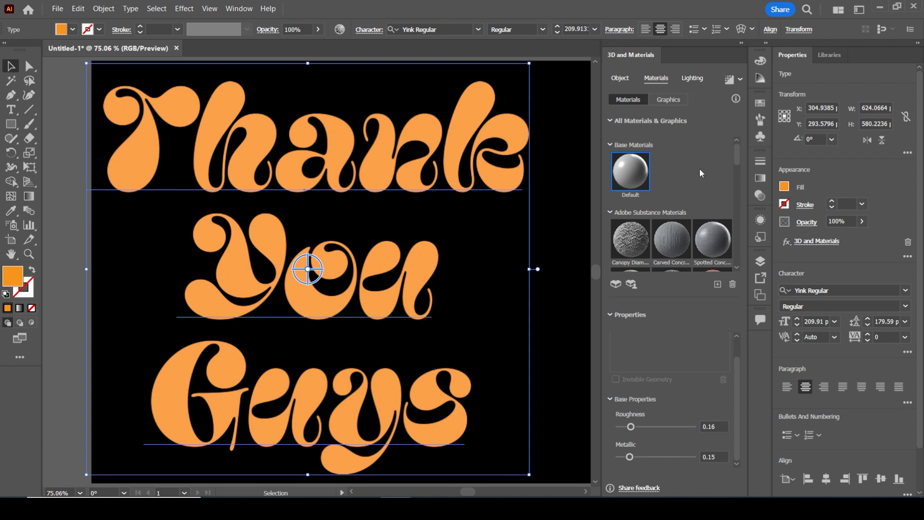
scroll(700, 348, "up", 1)
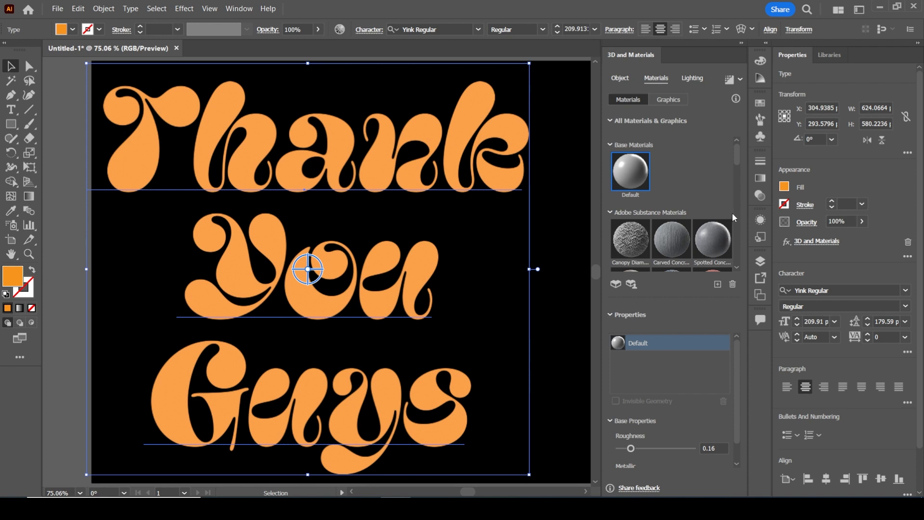
scroll(736, 392, "down", 1)
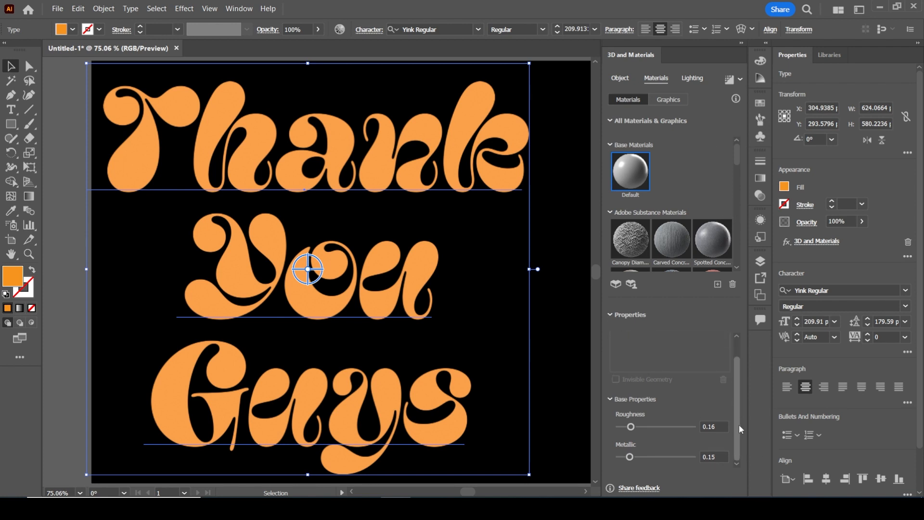
left_click(722, 428)
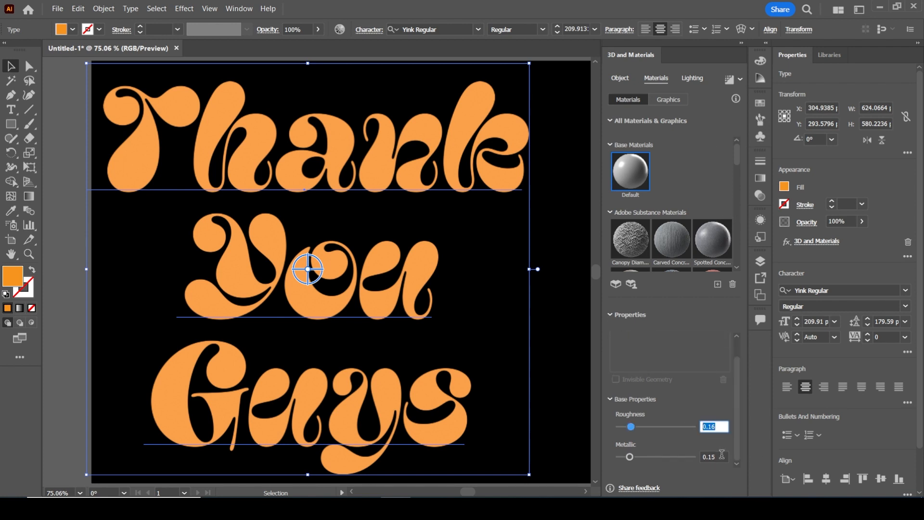
left_click(722, 455)
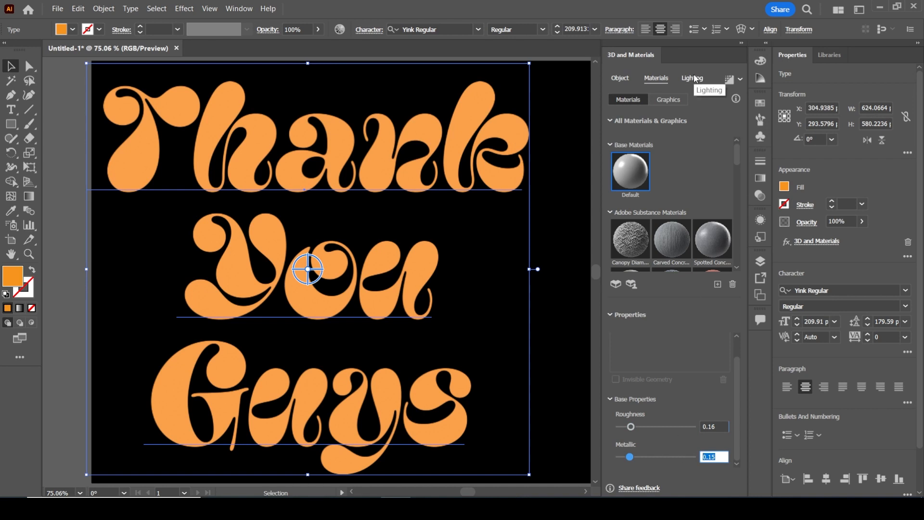
Change the text's 3D type to Inflate and fine-tune the roughness of its default material.
left_click(621, 78)
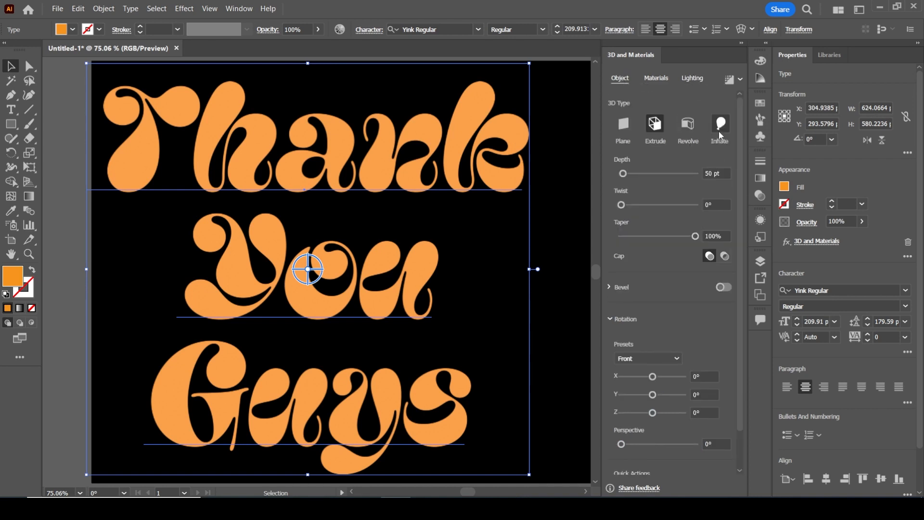
left_click(721, 125)
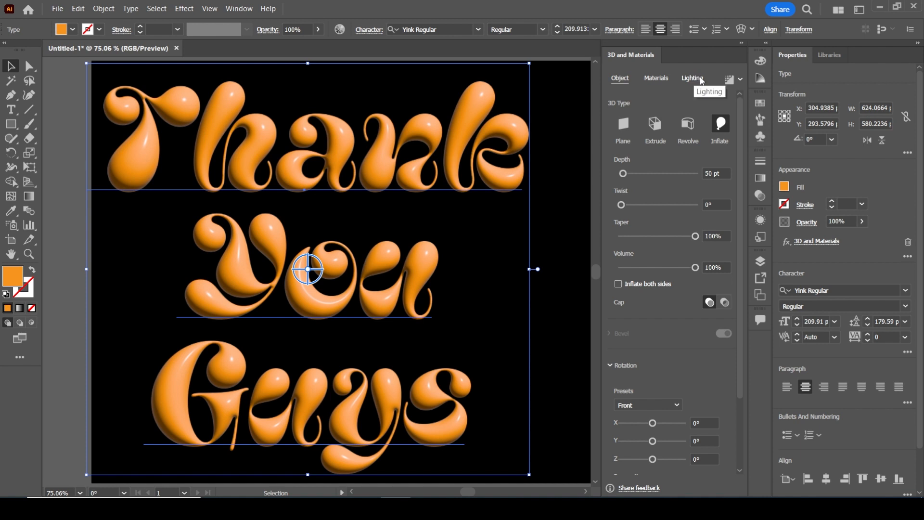
left_click(645, 77)
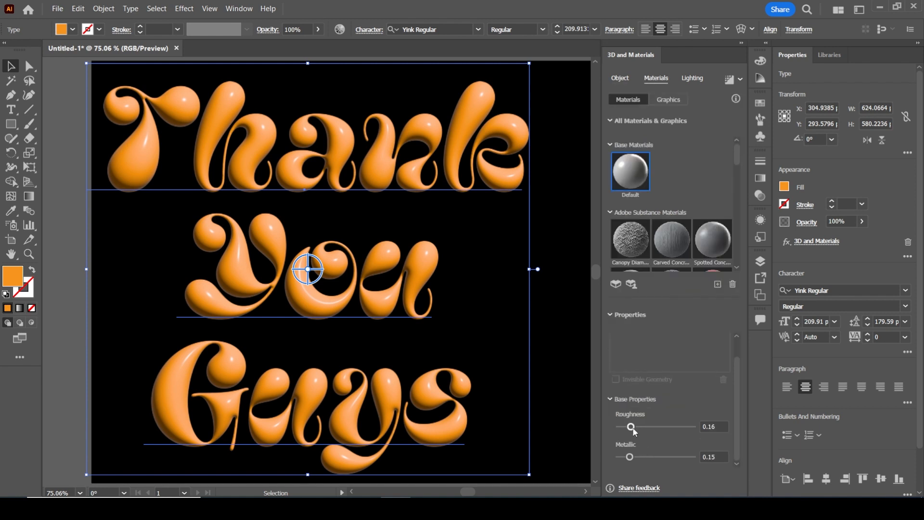
mouse_move(631, 427)
left_mouse_down()
mouse_move(648, 430)
mouse_move(639, 430)
left_mouse_up()
left_click(620, 78)
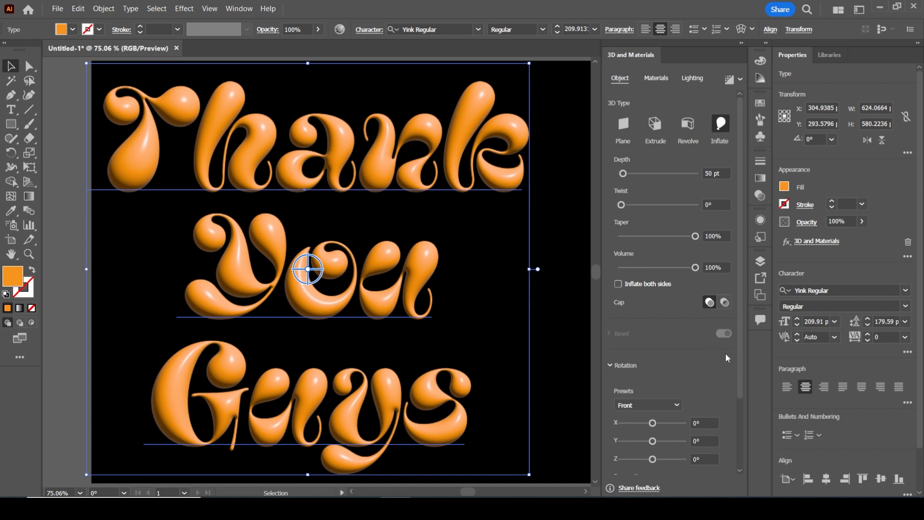
Set the intensity of Light 1 to 100% and its rotation to -135°.
left_click(691, 78)
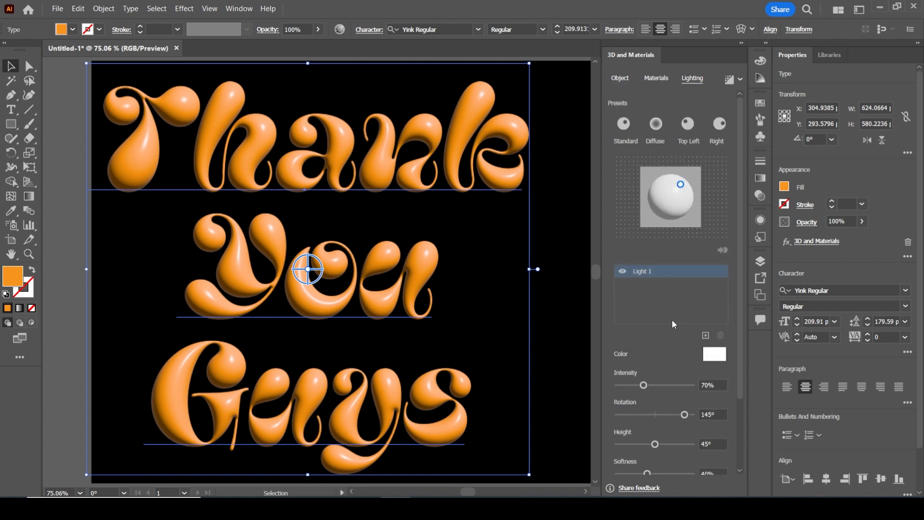
scroll(673, 322, "down", 3)
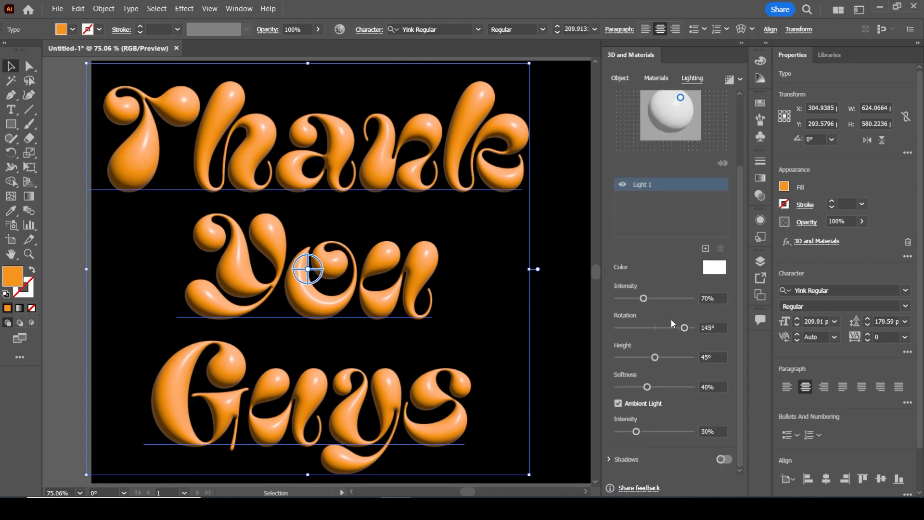
left_click(713, 298)
type("100")
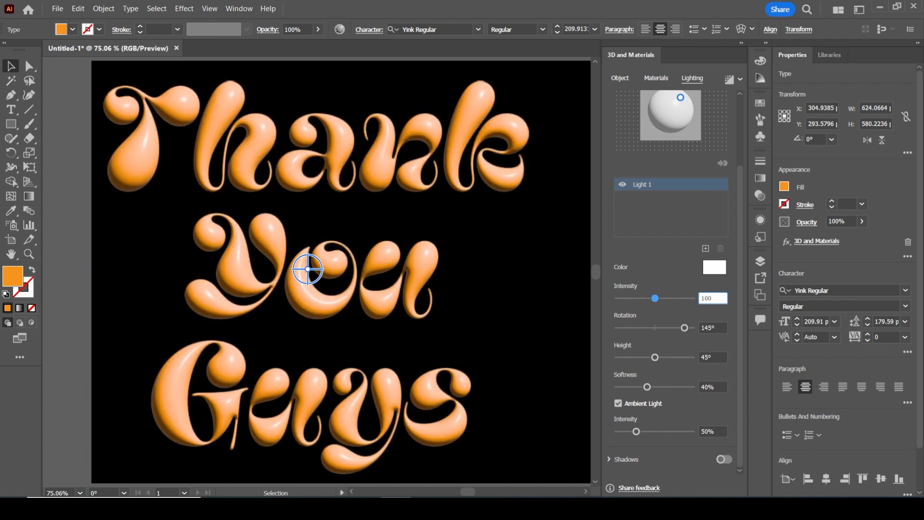
left_click(712, 357)
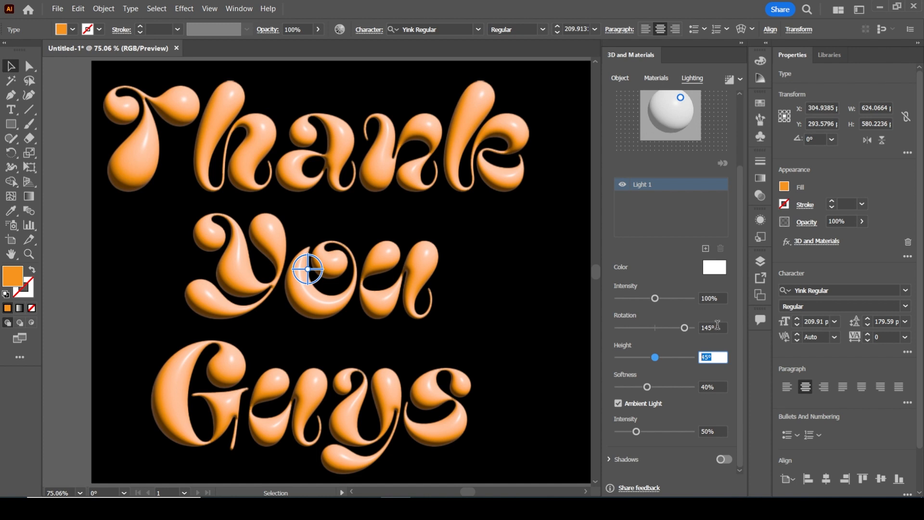
left_click(685, 327)
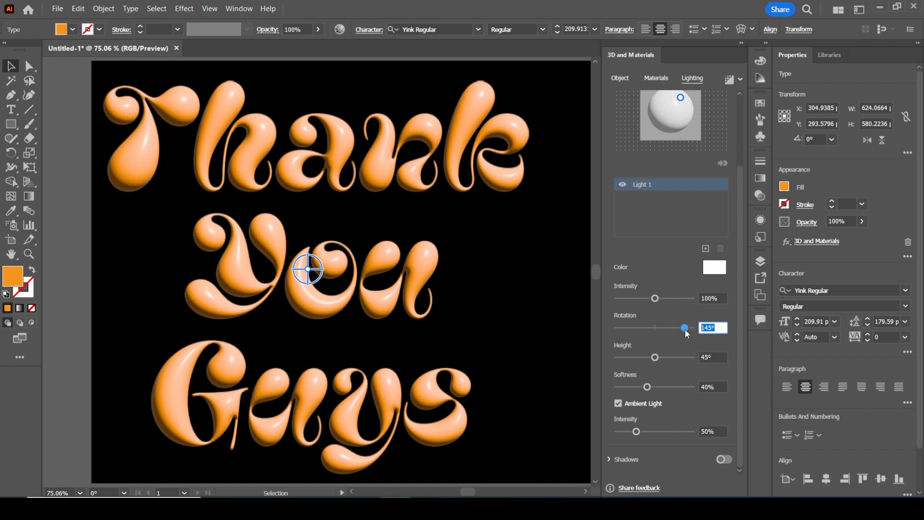
type("-135")
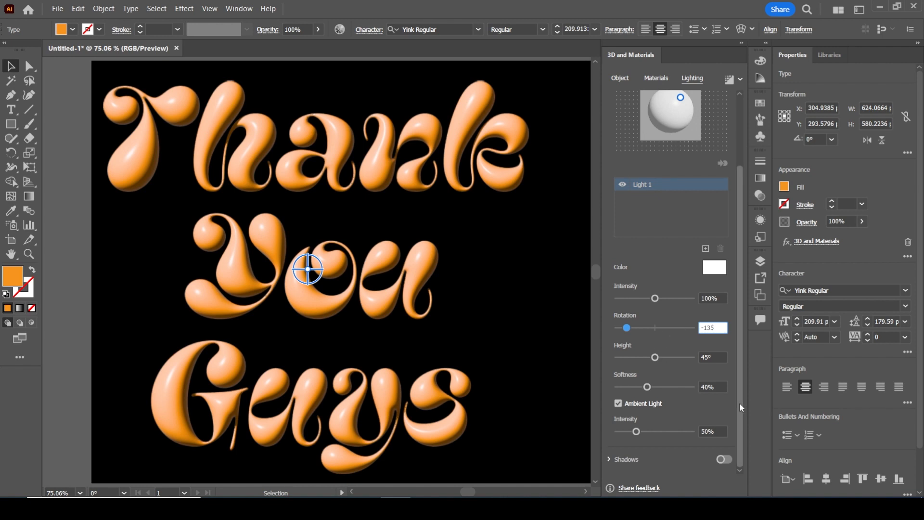
key("Return")
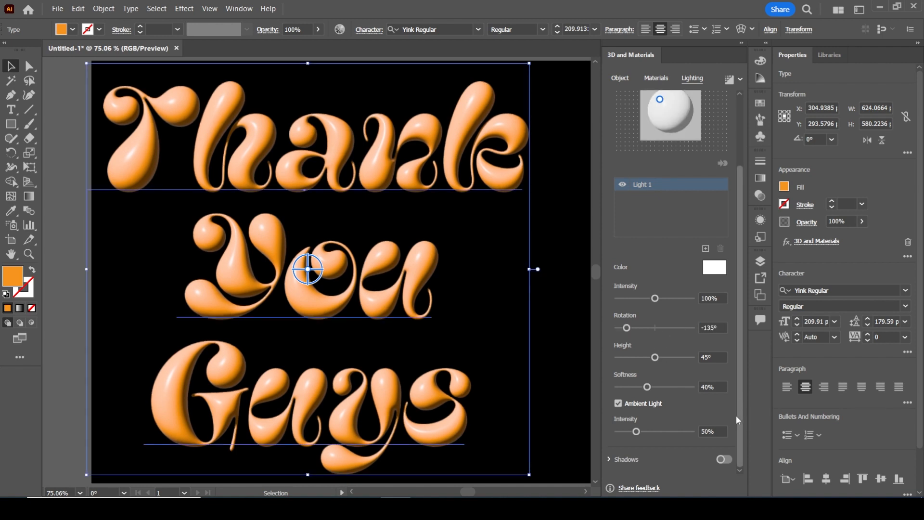
Set the softness of Light 1 to 60%.
left_click(718, 387)
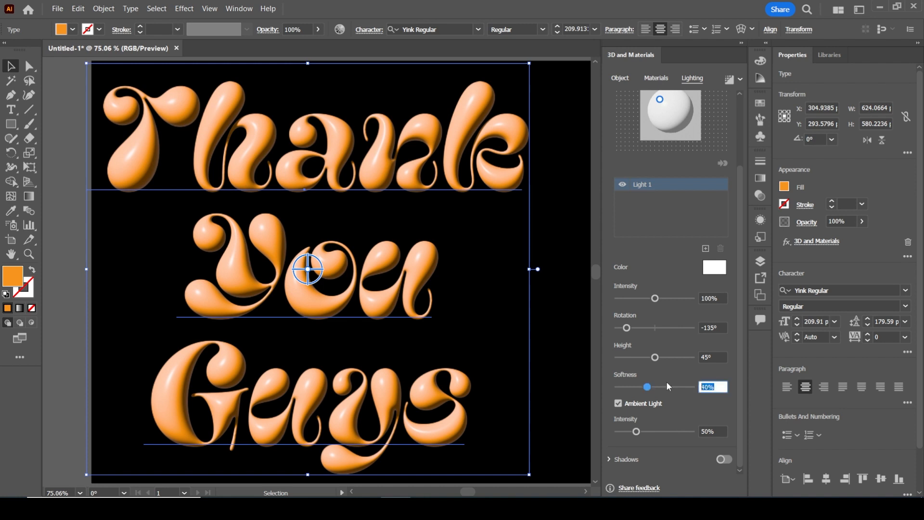
type("60")
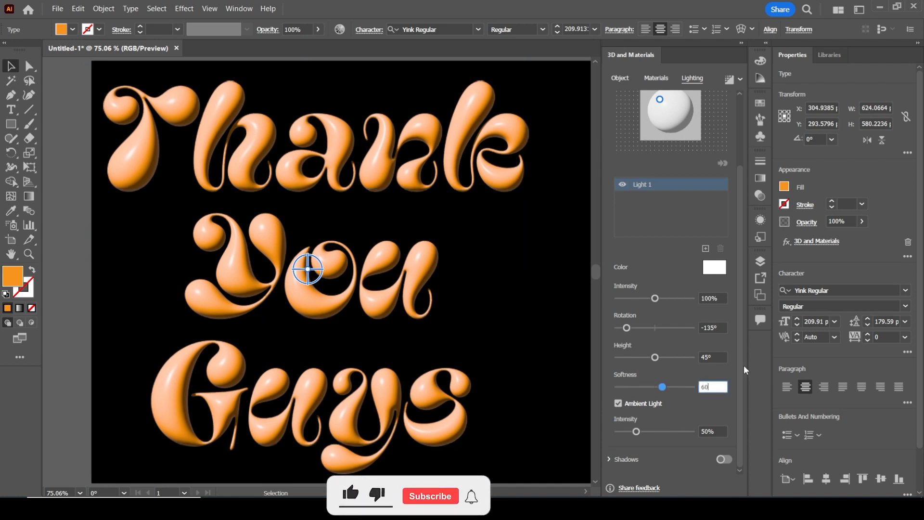
key("Return")
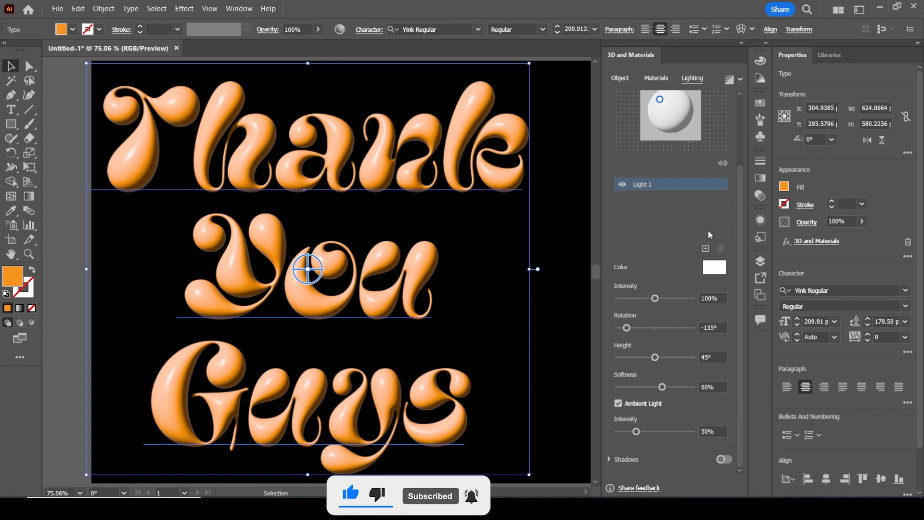
Turn on ray tracing and render the inflated text at High quality.
left_click(626, 78)
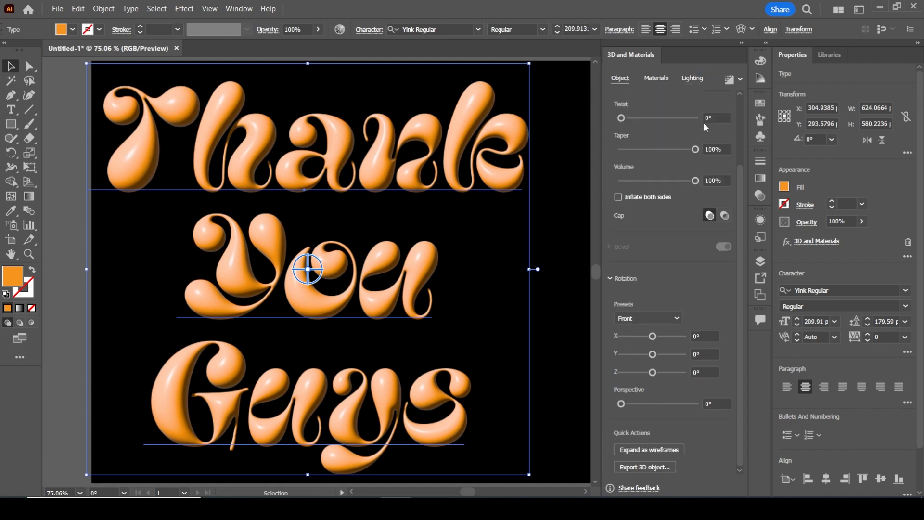
scroll(673, 106, "up", 3)
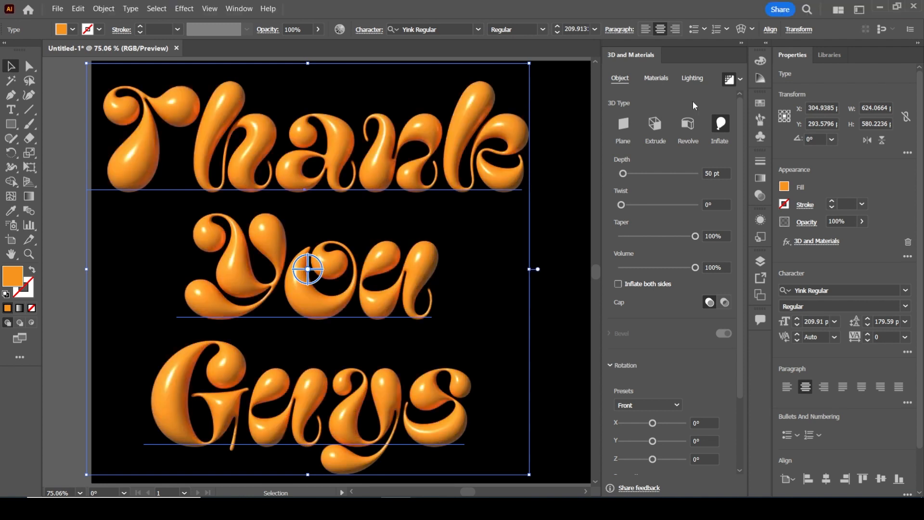
left_click(740, 80)
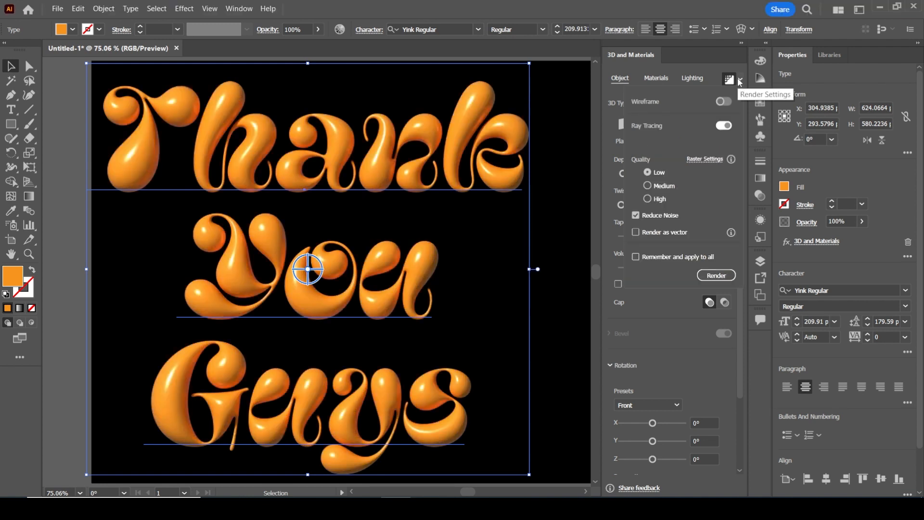
left_click(649, 200)
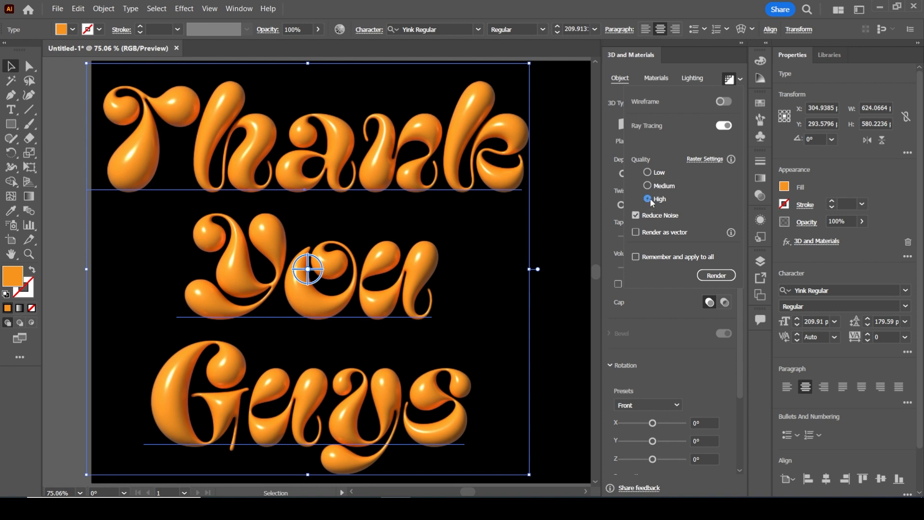
left_click(716, 275)
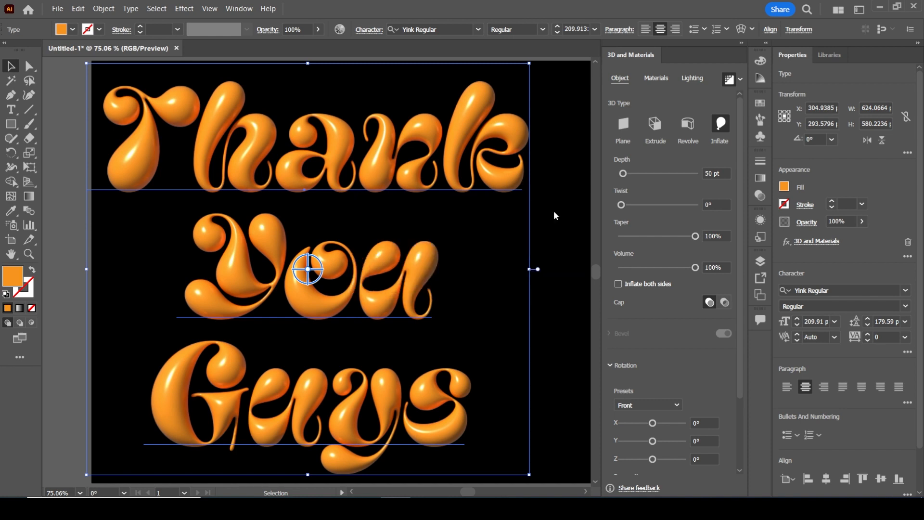
Inspect the rendered letters of "Thank" up close and leave the text deselected.
left_click(29, 254)
key("ctrl+shift+a")
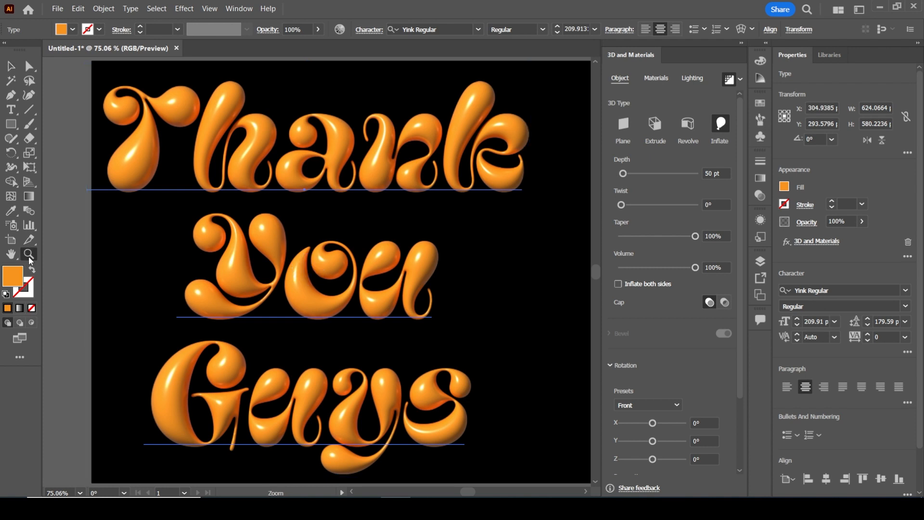
left_click(175, 156)
left_click(400, 238)
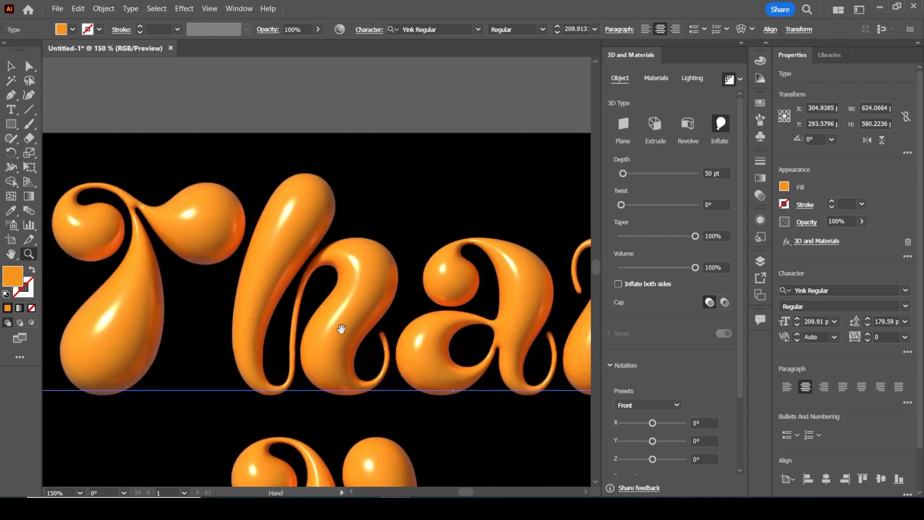
left_click_drag(422, 294, 326, 230)
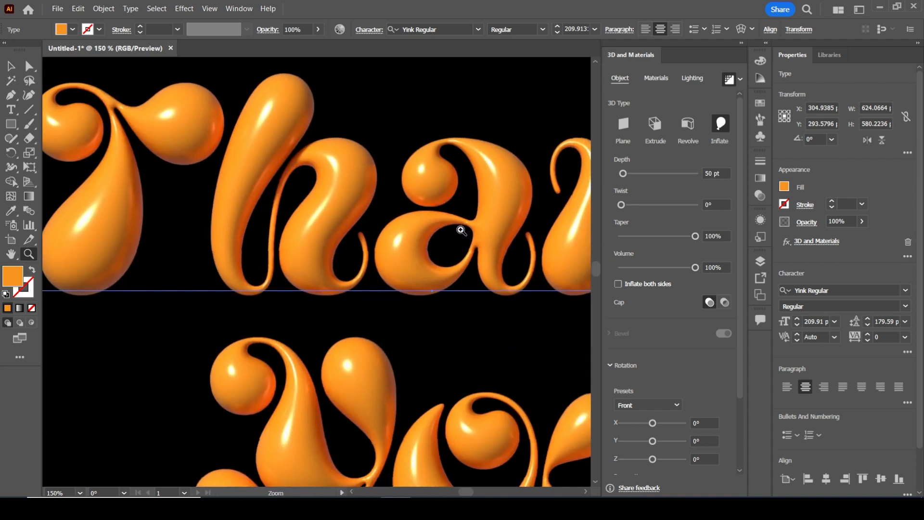
key("v")
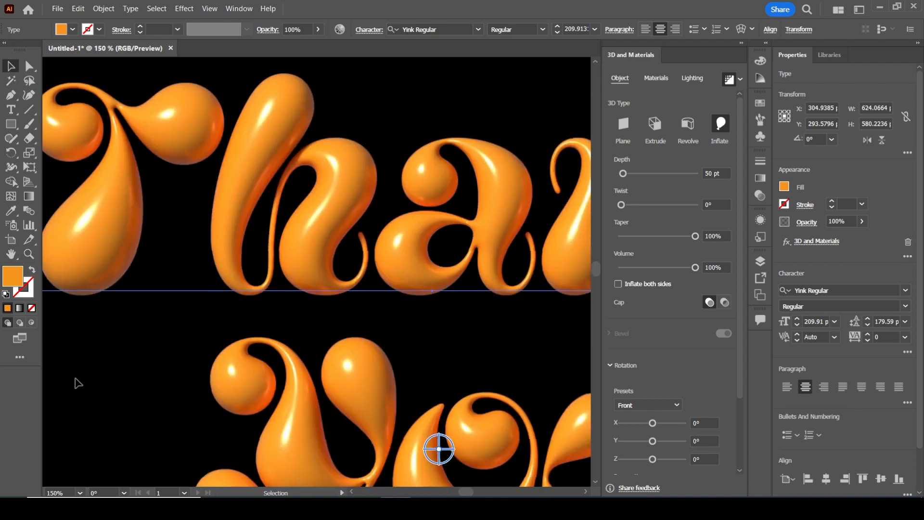
left_click(72, 359)
Examine the highlights and shading of the rendered lettering at 200%, from "Thank" through "You" to "Guys".
left_click(29, 254)
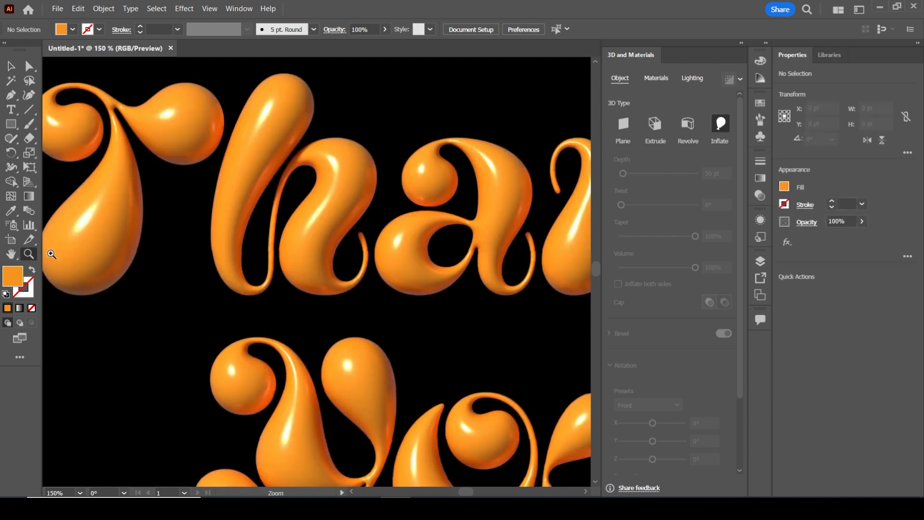
left_click(87, 146)
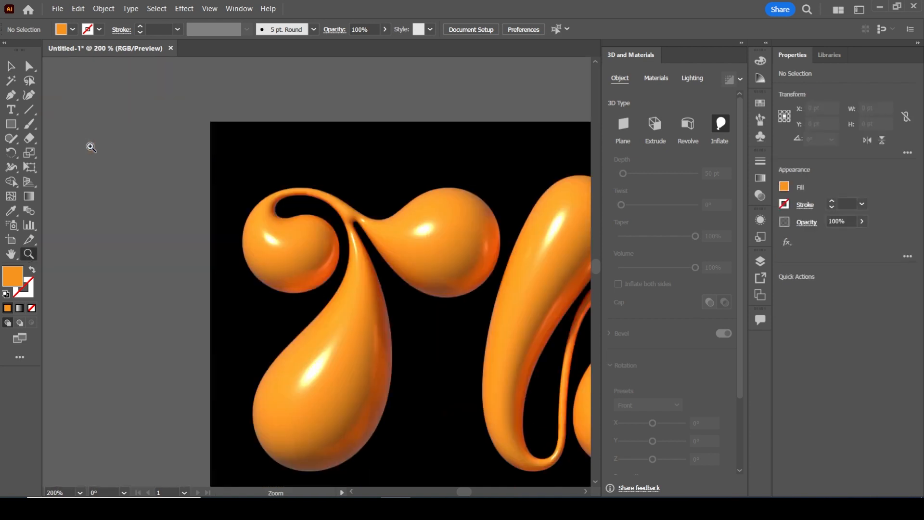
key("space")
left_click_drag(452, 326, 339, 227)
left_click_drag(521, 241, 305, 243)
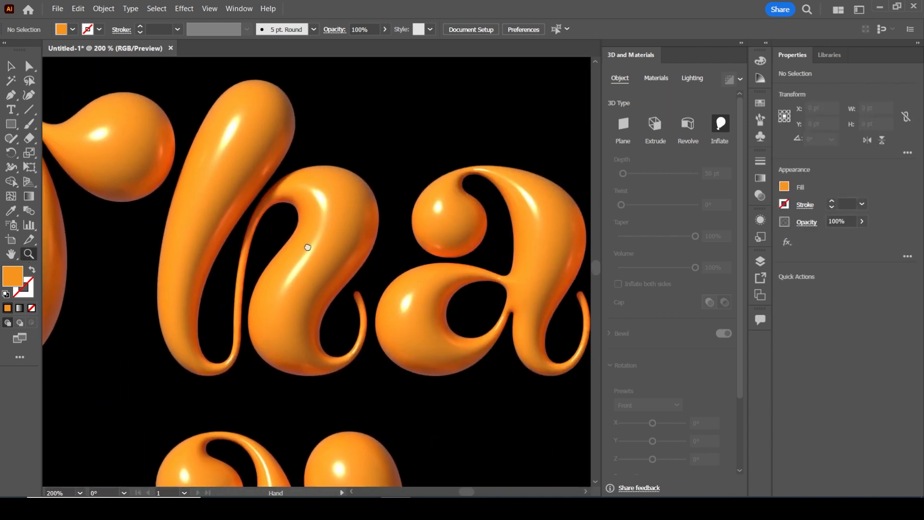
left_click_drag(487, 282, 244, 186)
left_click_drag(521, 248, 410, 186)
left_click_drag(306, 379, 487, 233)
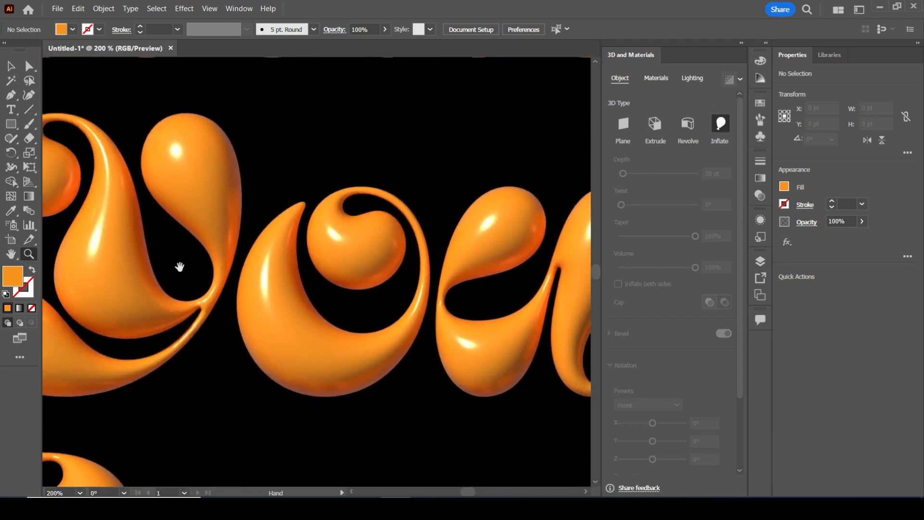
left_click_drag(179, 264, 374, 201)
left_click_drag(376, 325, 225, 179)
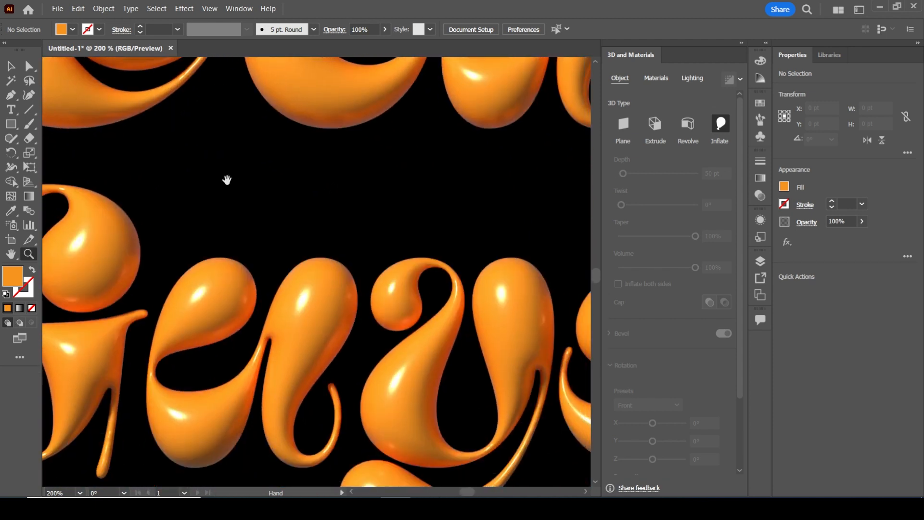
left_click_drag(411, 358, 369, 258)
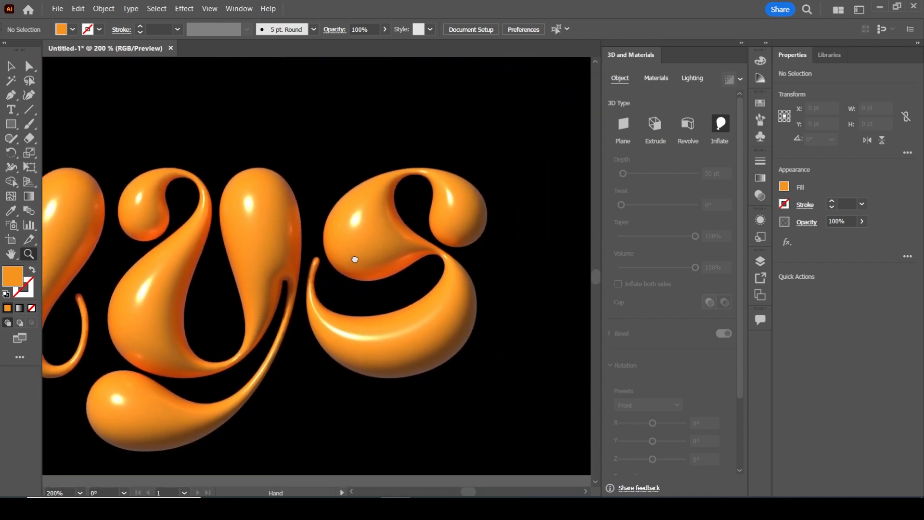